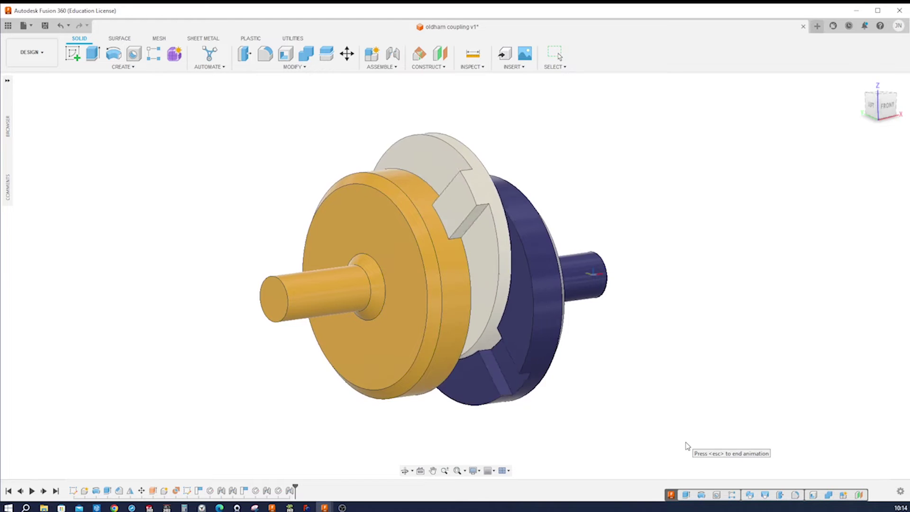
End the running motion animation and play the coupling's exploded storyboard in the Animation workspace
key("Escape")
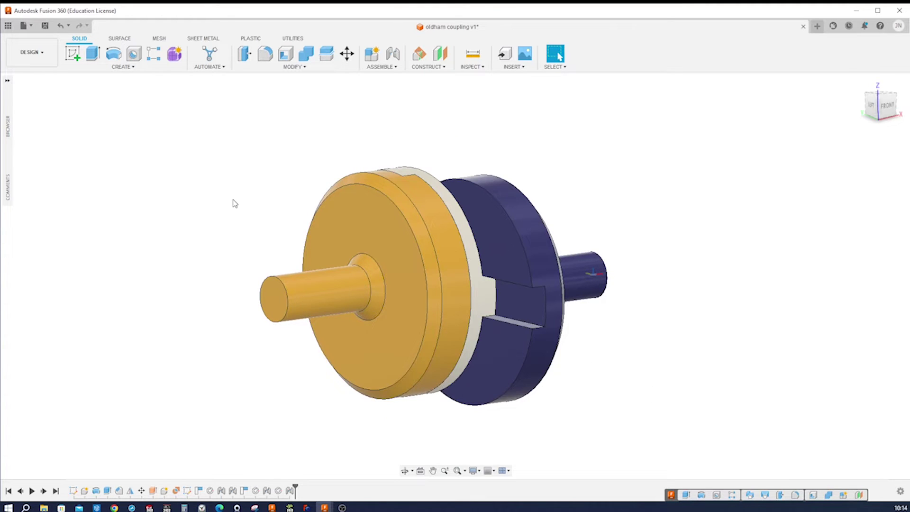
left_click(42, 55)
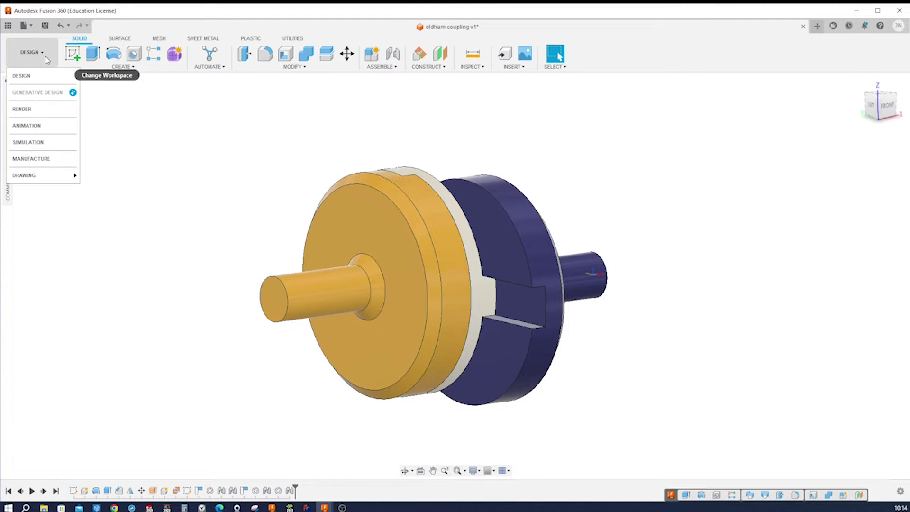
left_click(40, 126)
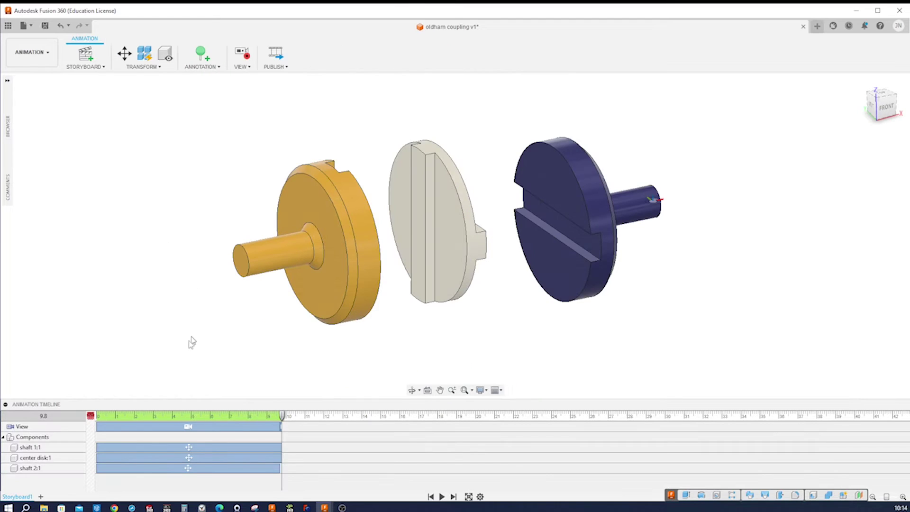
left_click(442, 497)
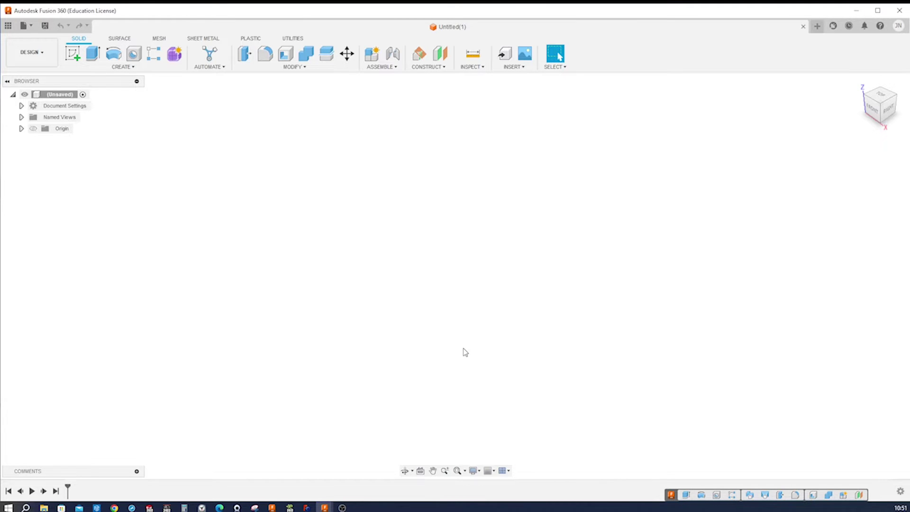
Start a sketch on the front plane and draw a center rectangle 88 mm wide and about 27.8 mm high, centred on the origin
key("s")
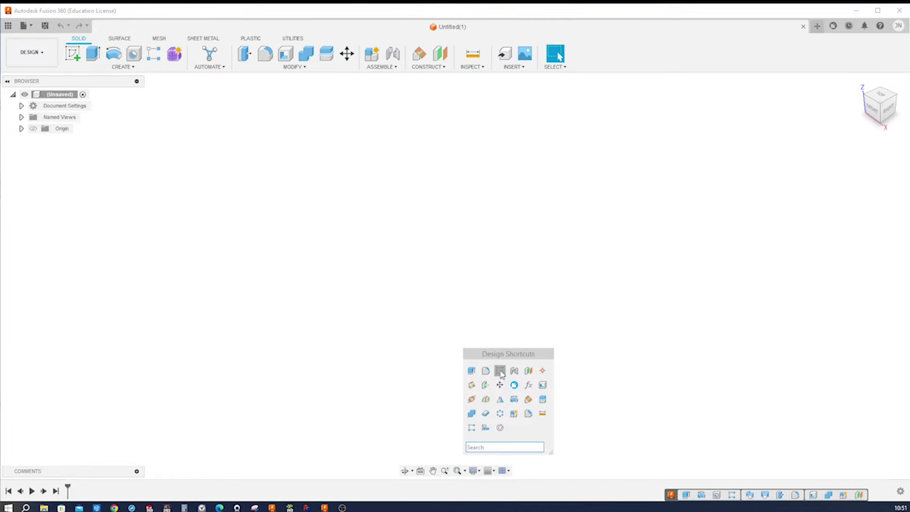
left_click(501, 370)
left_click(483, 269)
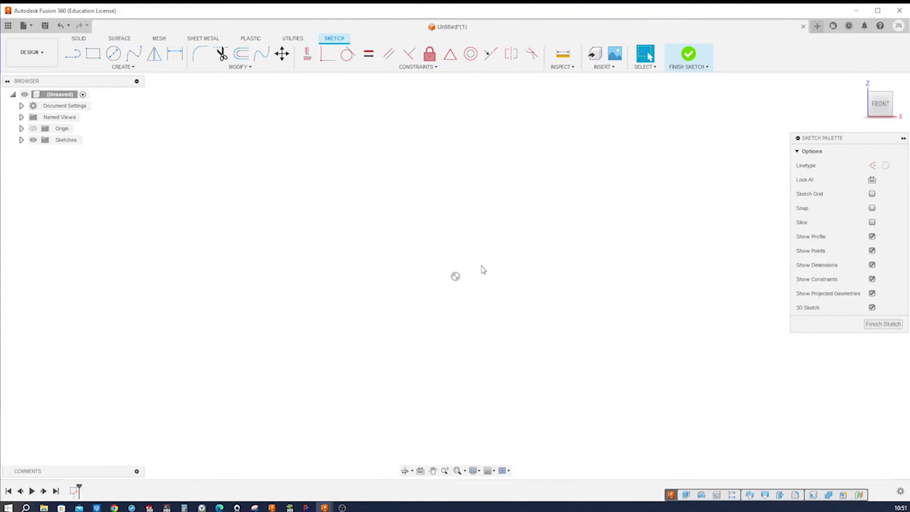
key("s")
left_click(501, 311)
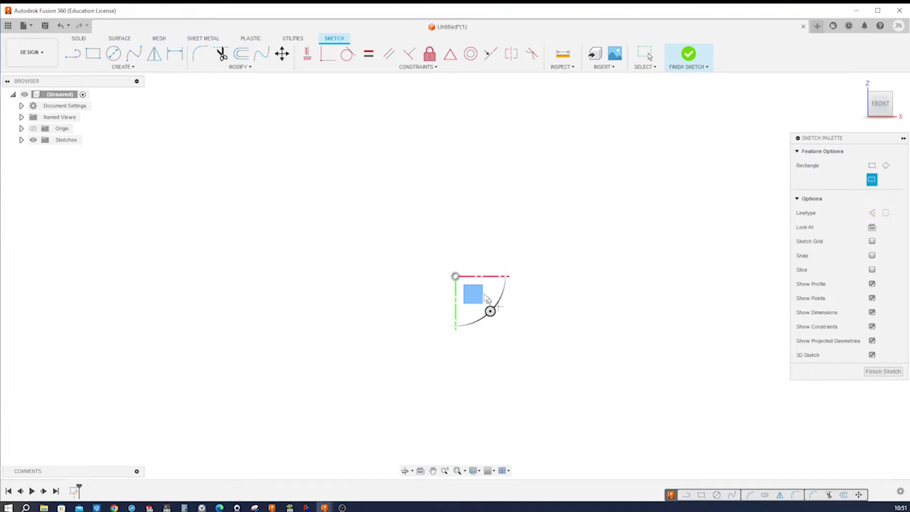
left_click(455, 276)
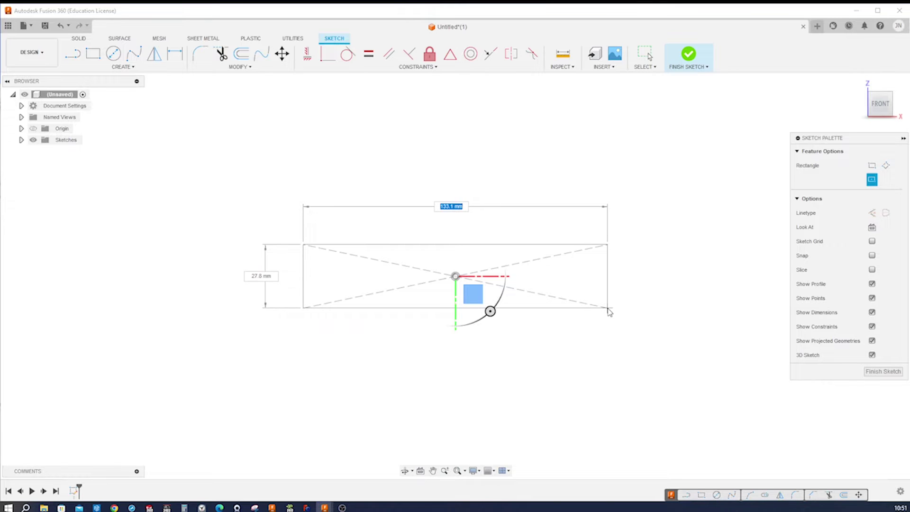
type("88")
key("Tab")
key("Return")
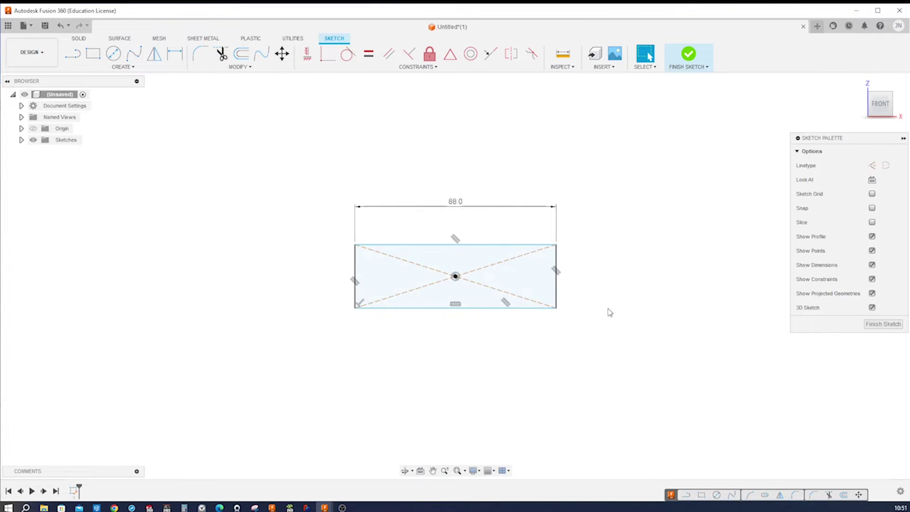
Set the center rectangle's height to 6 mm and reposition its width dimension below the rectangle
key("d")
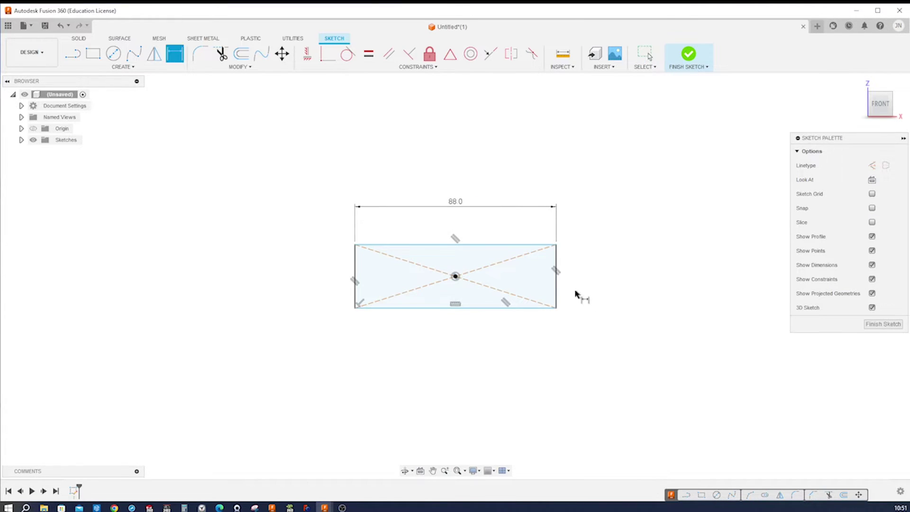
left_click(355, 296)
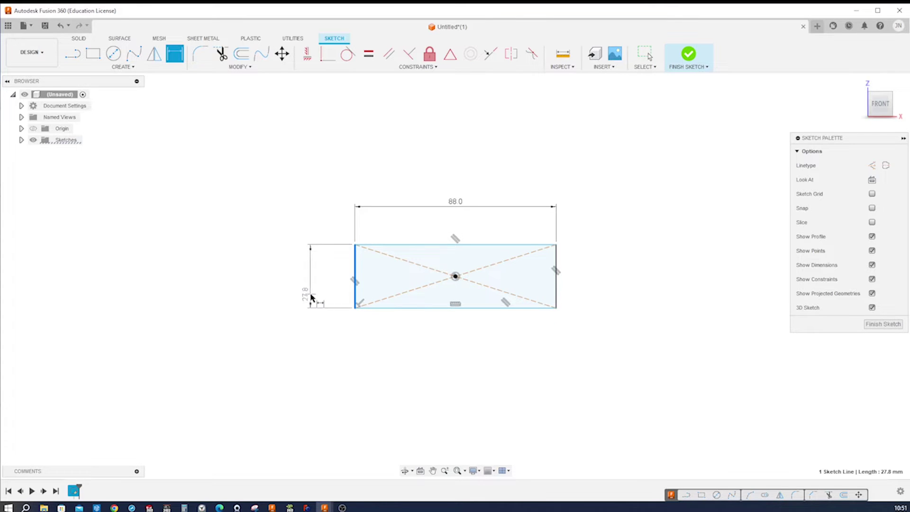
left_click(310, 296)
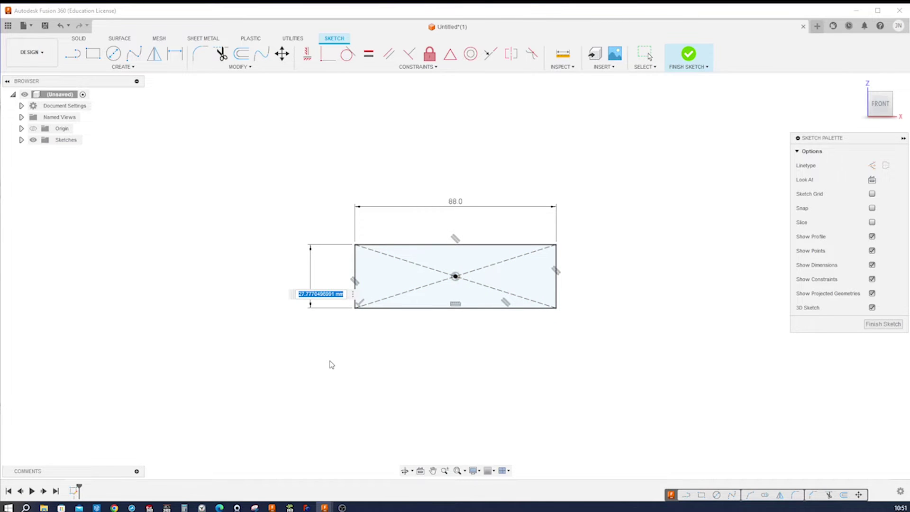
type("6")
key("Return")
key("Escape")
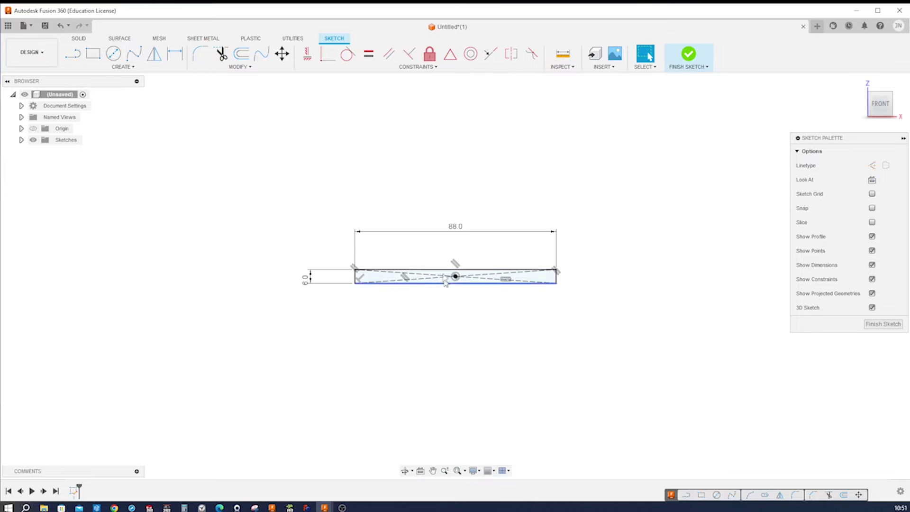
left_click_drag(457, 227, 458, 313)
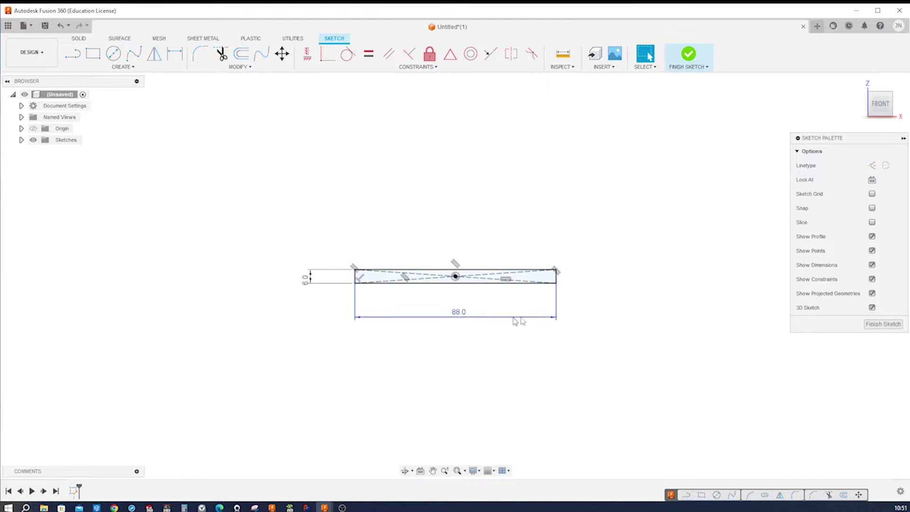
Sketch a two-point rectangle from the base rectangle's upper-edge midpoint, rising to about 22.5 mm above the base's lower edge on the right half
scroll(621, 304, "up", 5)
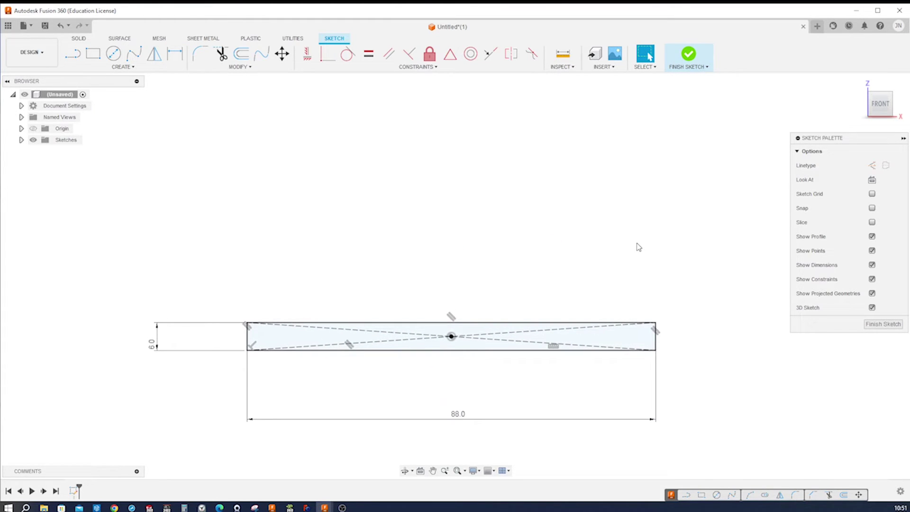
key("s")
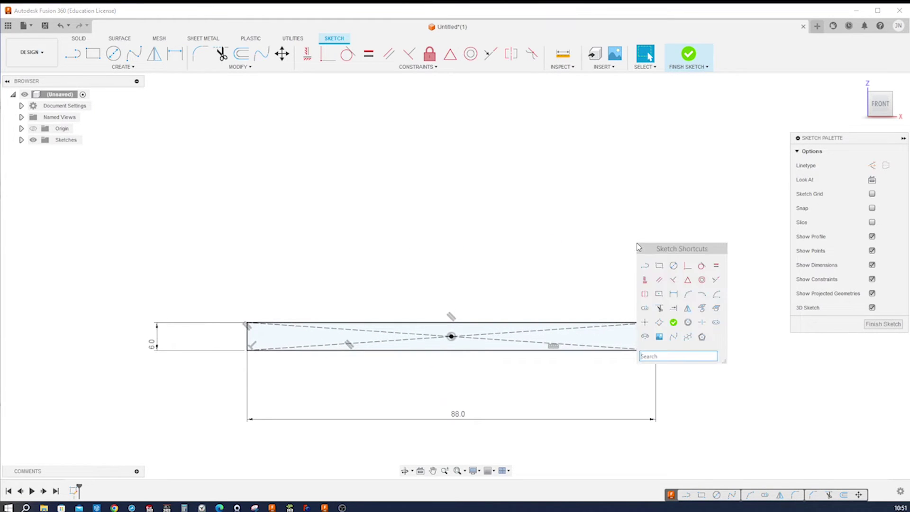
left_click(659, 267)
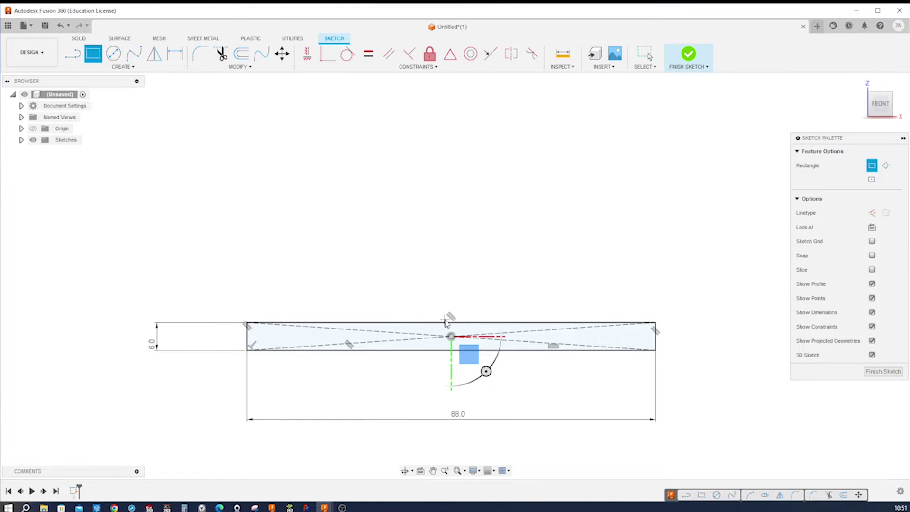
left_click(451, 323)
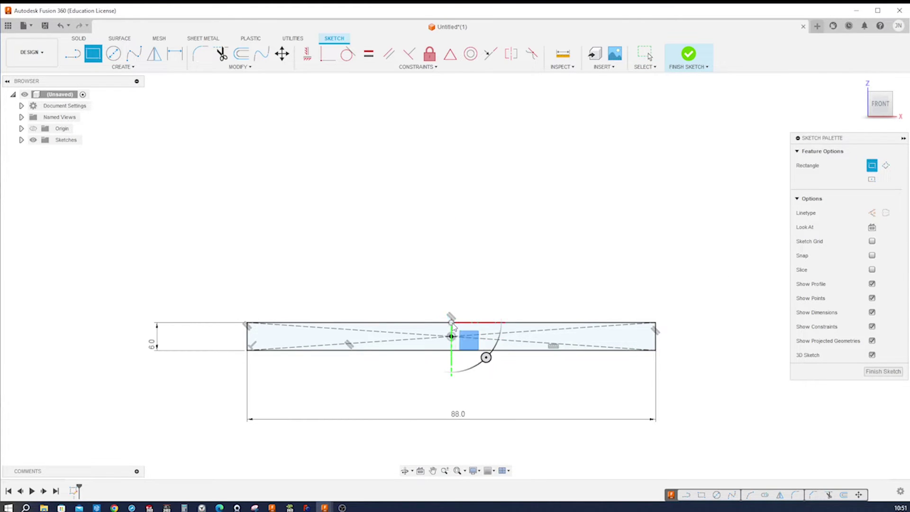
left_click(644, 245)
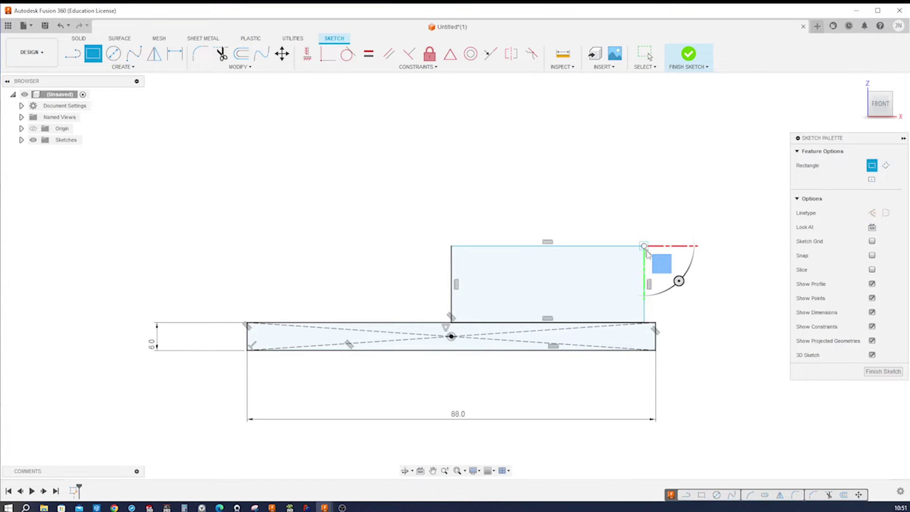
key("Escape")
Apply a Coincident constraint to align the new rectangle's lower outer corner with the base rectangle's upper right corner
key("s")
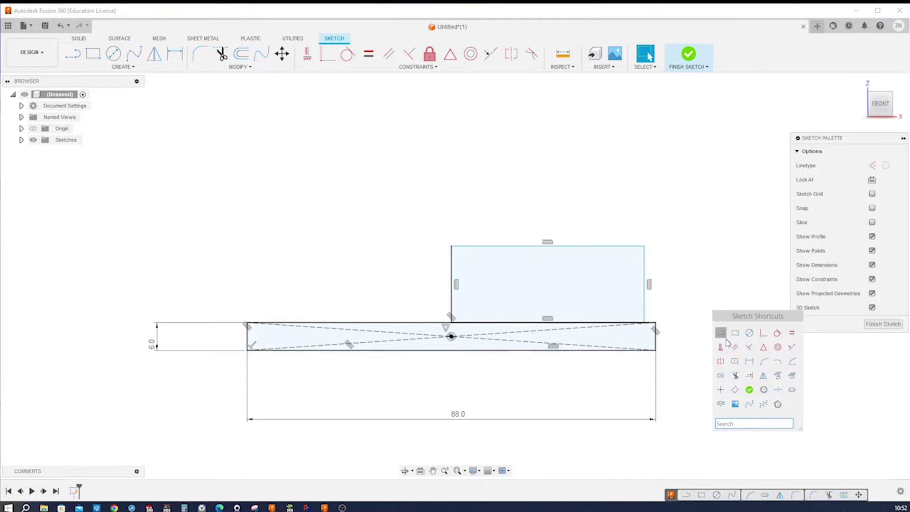
left_click(751, 348)
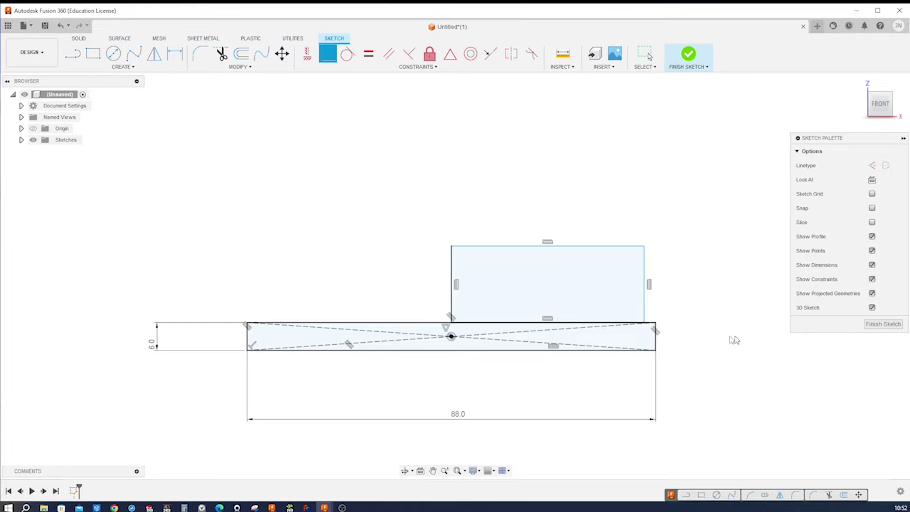
left_click(655, 323)
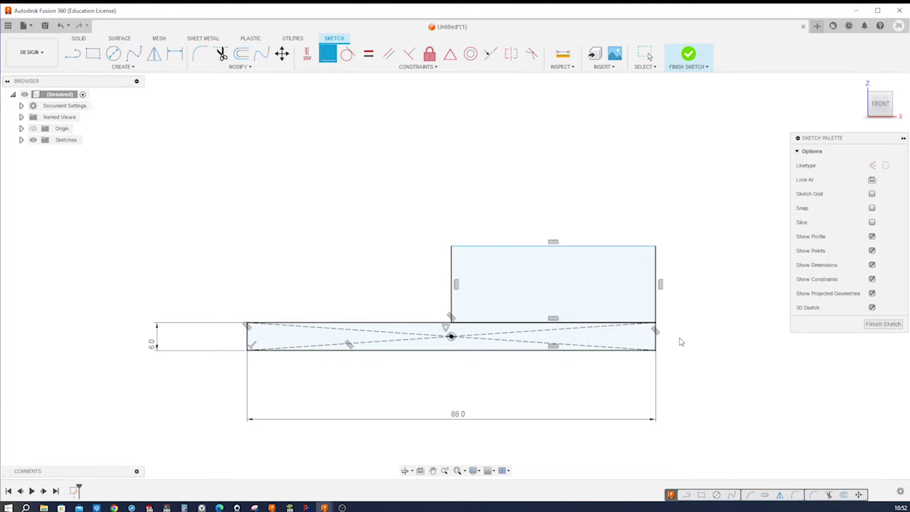
Dimension the distance from the base rectangle's lower edge to the second rectangle's upper edge as 18 mm
key("d")
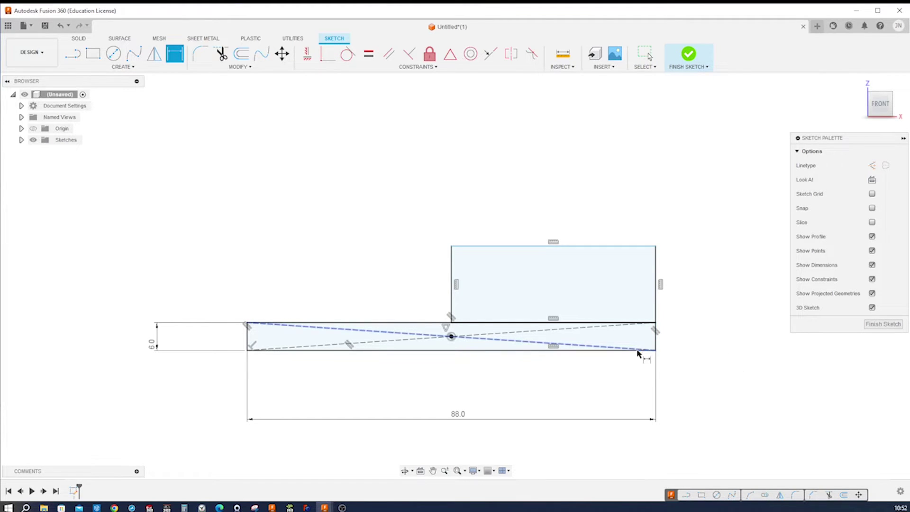
left_click(639, 351)
left_click(630, 246)
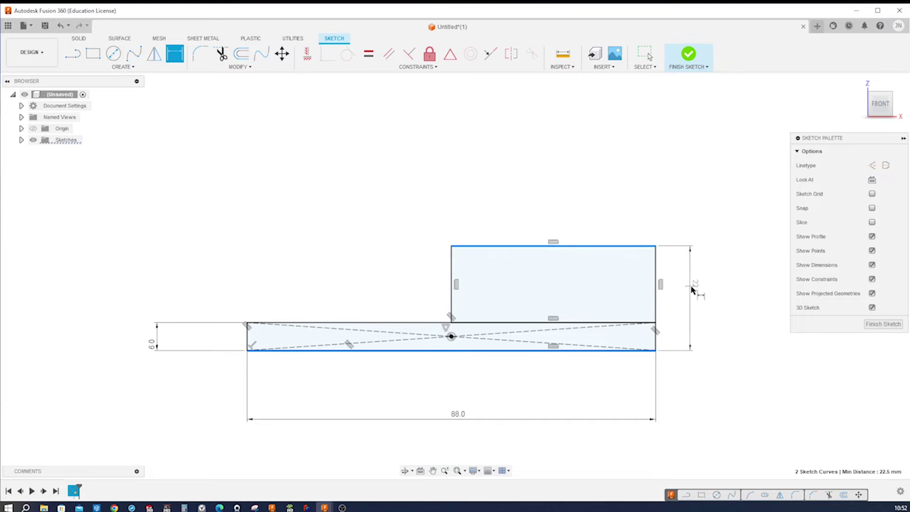
left_click(693, 286)
type("18")
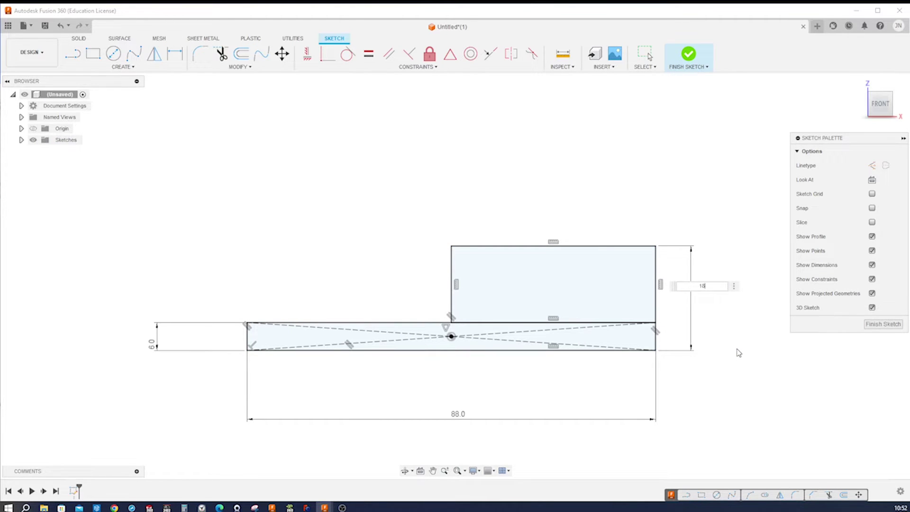
key("Return")
key("Escape")
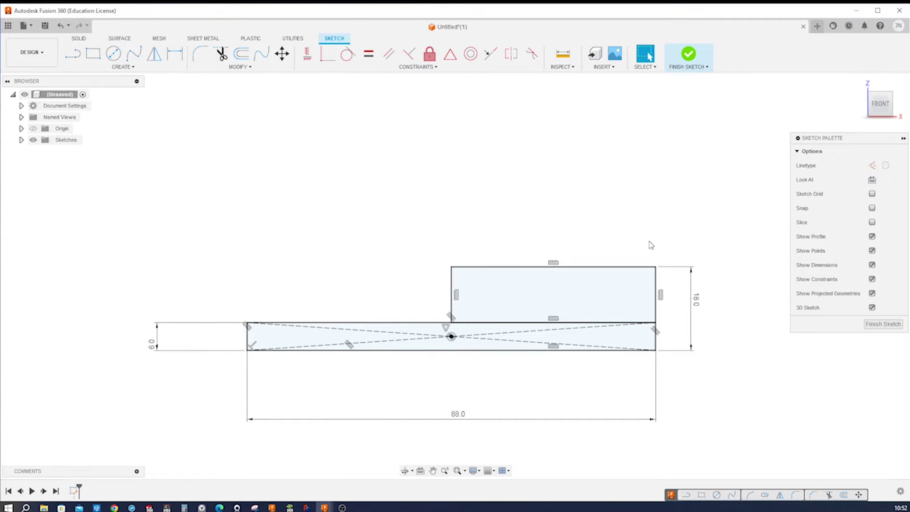
Sketch a narrow upright rectangle about 9.6 mm wide and 36 mm tall from the second rectangle's upper left corner
key("s")
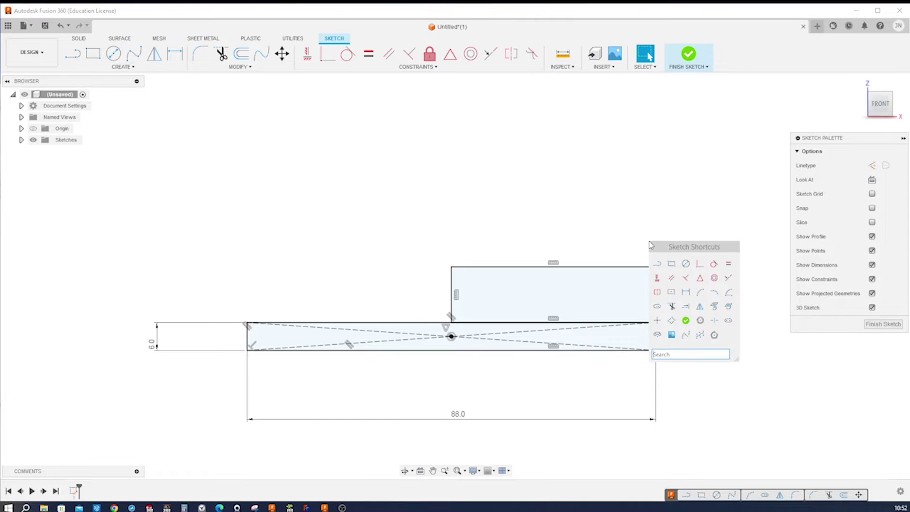
left_click(671, 263)
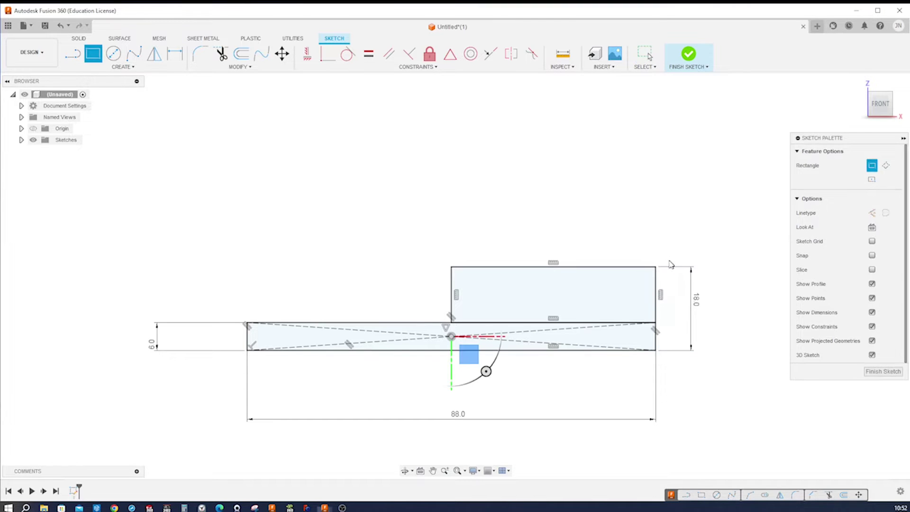
left_click(451, 267)
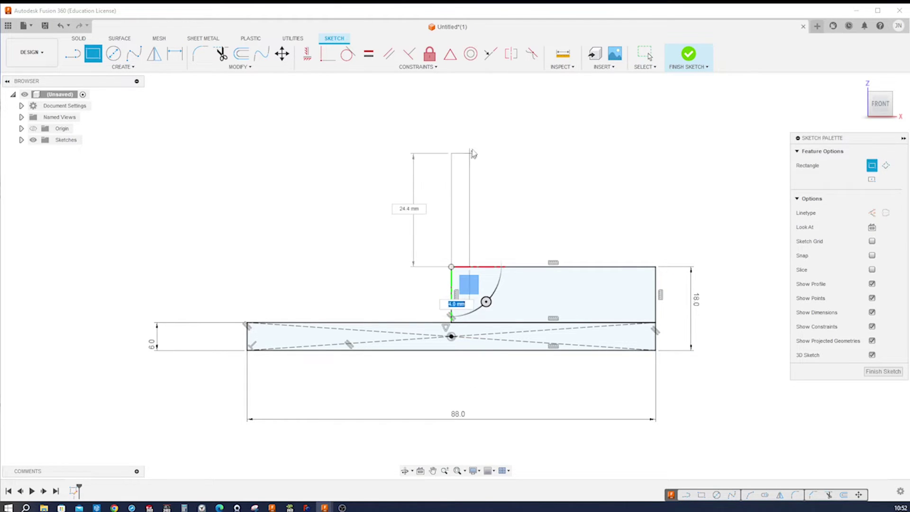
left_click(497, 101)
key("Escape")
Dimension the narrow upright rectangle's height as 44 mm
key("d")
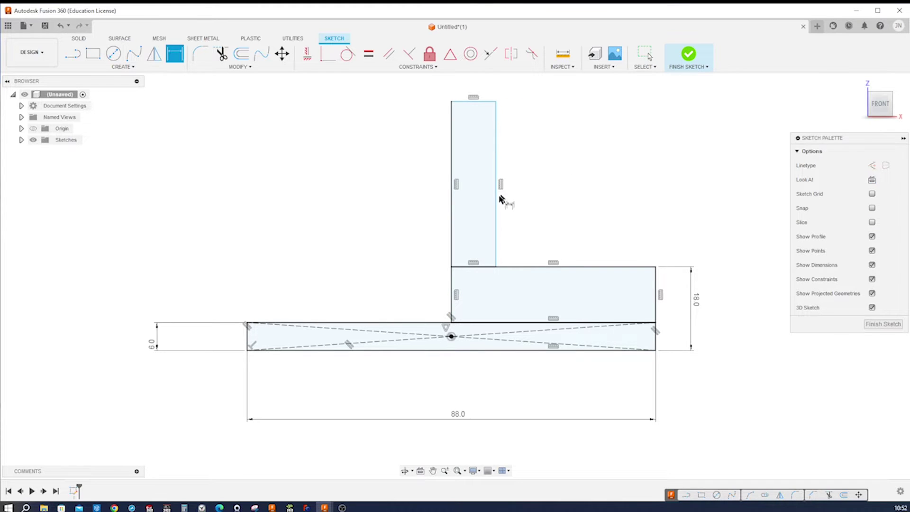
left_click(496, 209)
left_click(527, 209)
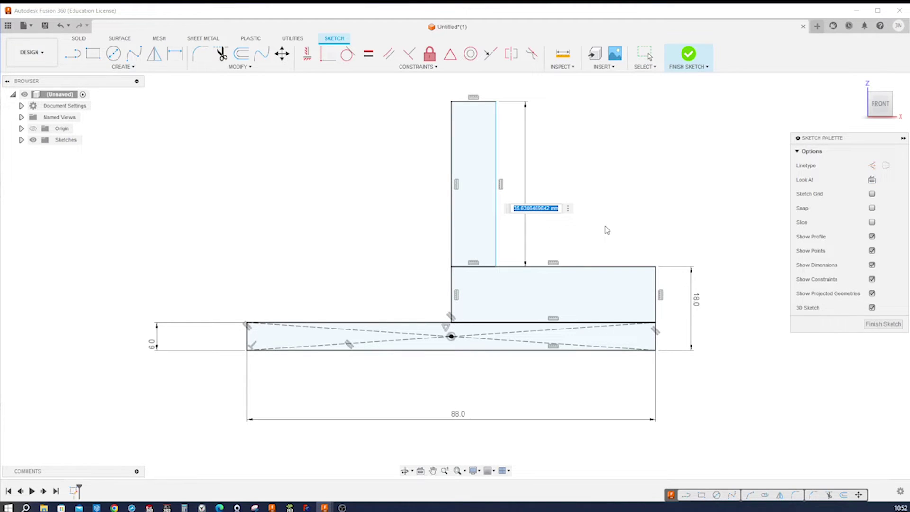
type("44")
key("Return")
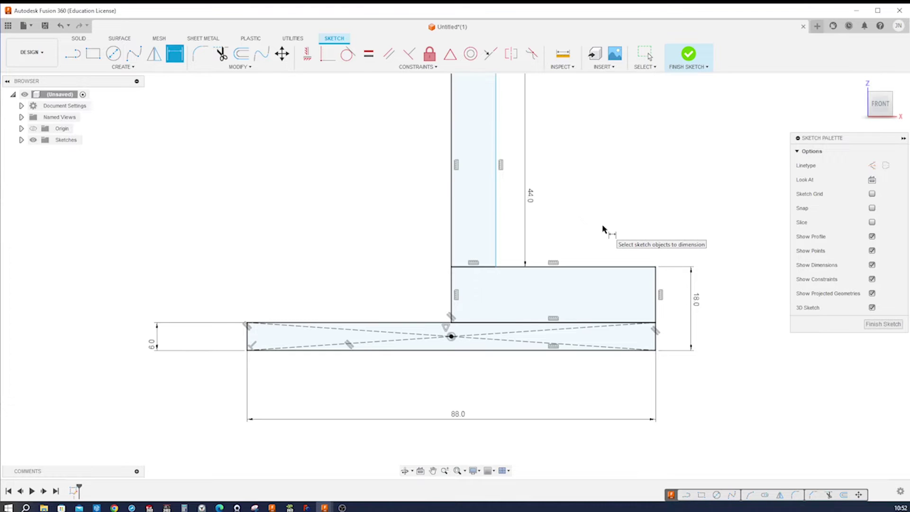
Dimension the narrow upright rectangle's width as an 18 mm diameter about its left edge
scroll(604, 229, "down", 2)
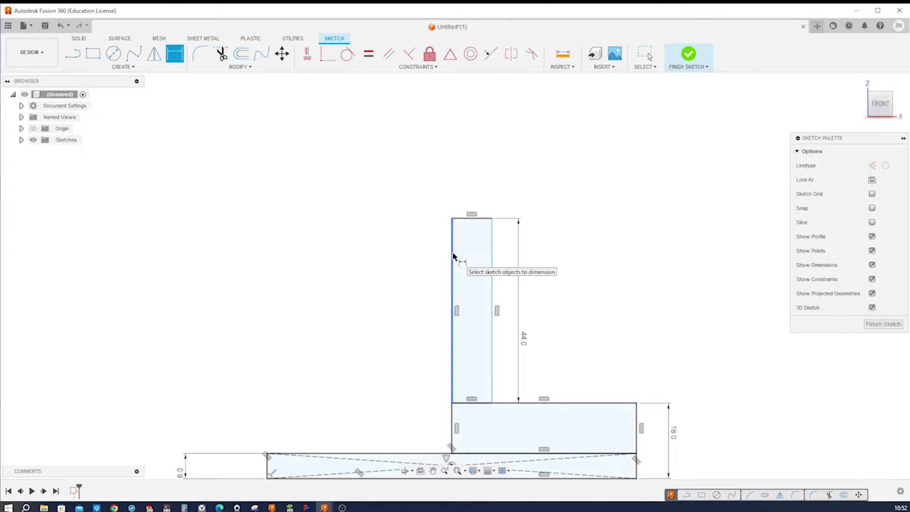
left_click(453, 256)
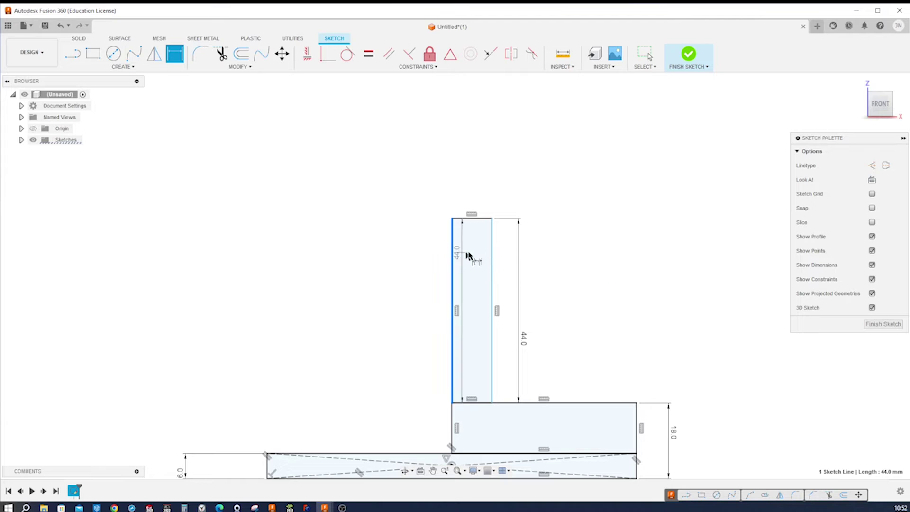
left_click(492, 256)
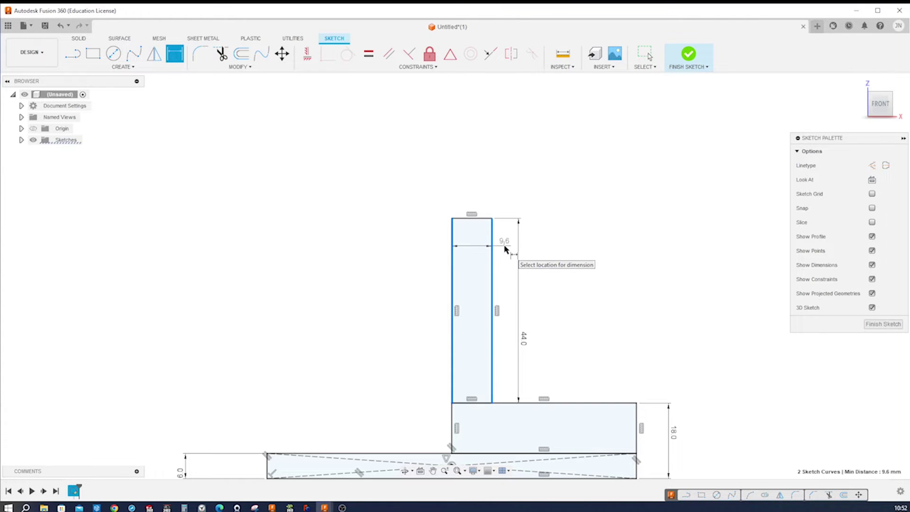
right_click(505, 249)
left_click(497, 303)
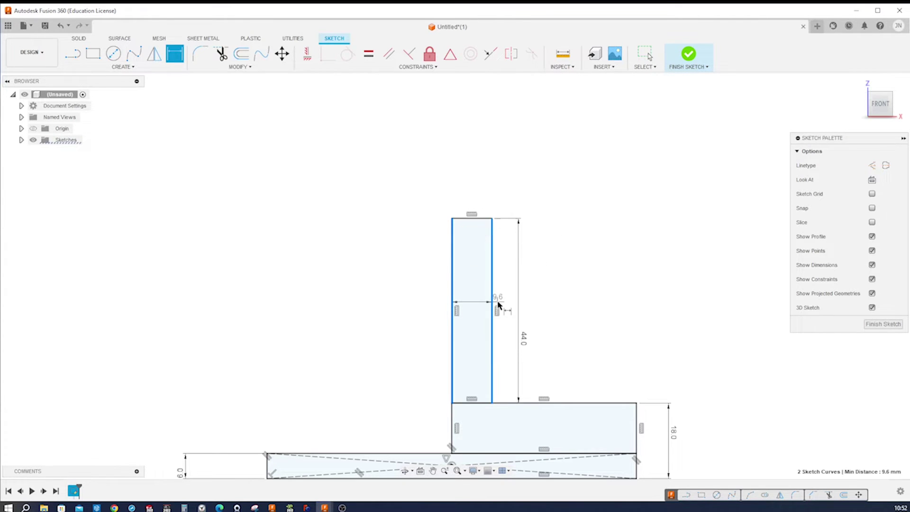
left_click(446, 192)
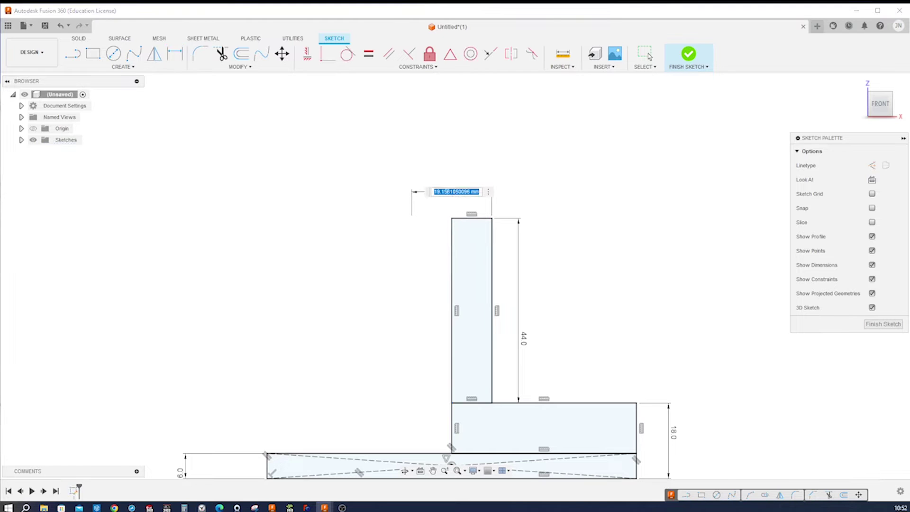
type("18")
key("Return")
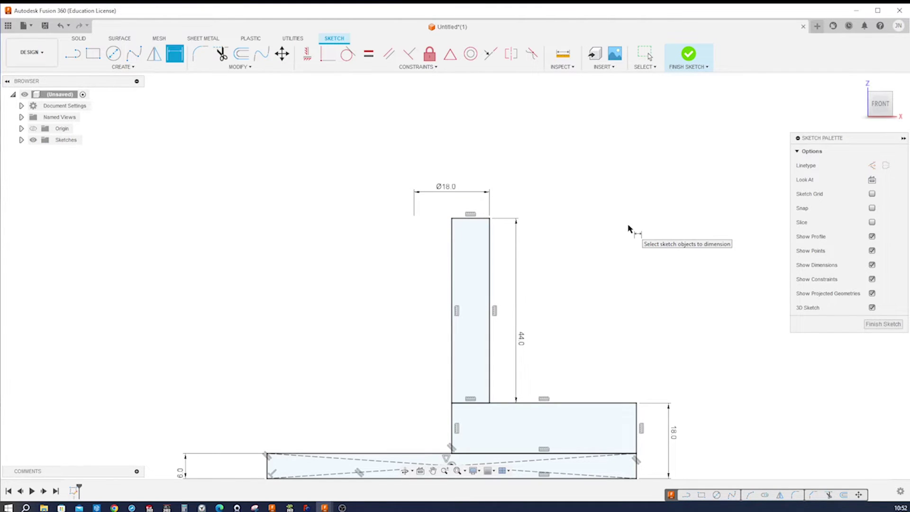
key("Escape")
Extend the second rectangle's left edge down to the base rectangle's lower edge and finish the sketch
scroll(670, 309, "down", 1)
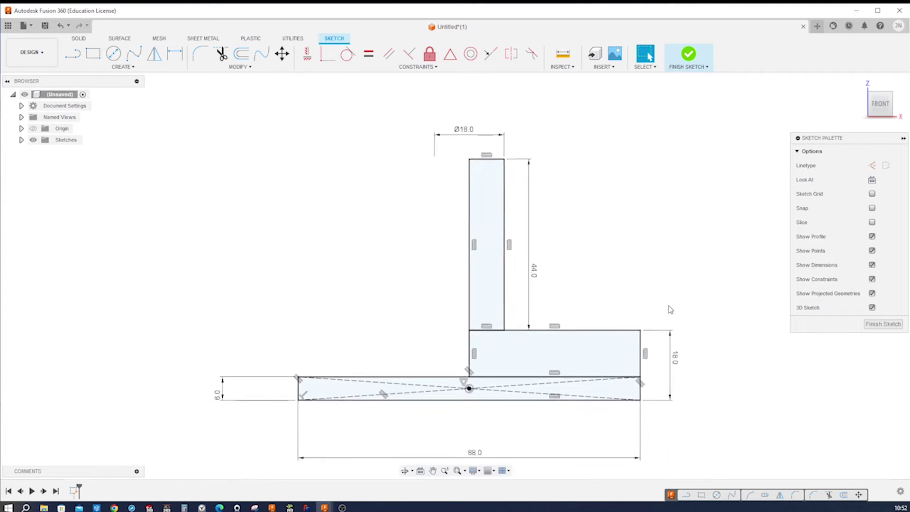
middle_click_drag(670, 309, 677, 272)
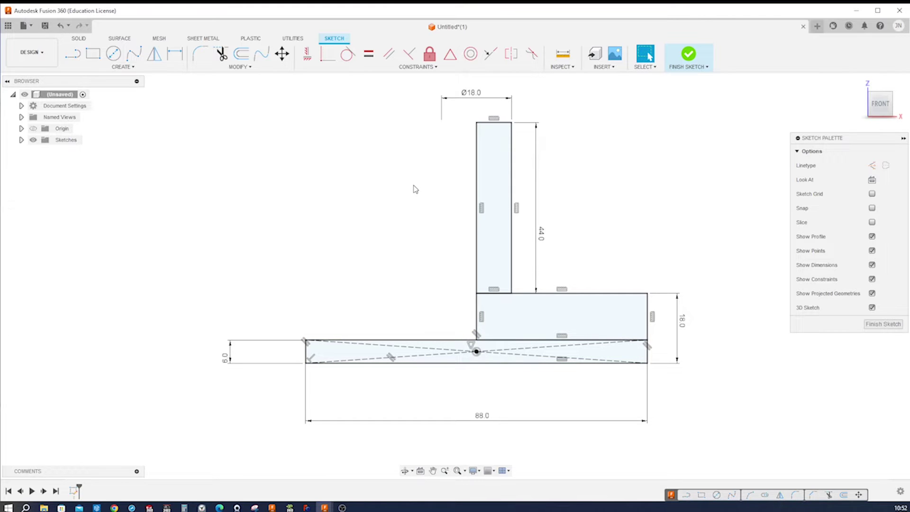
left_click(252, 67)
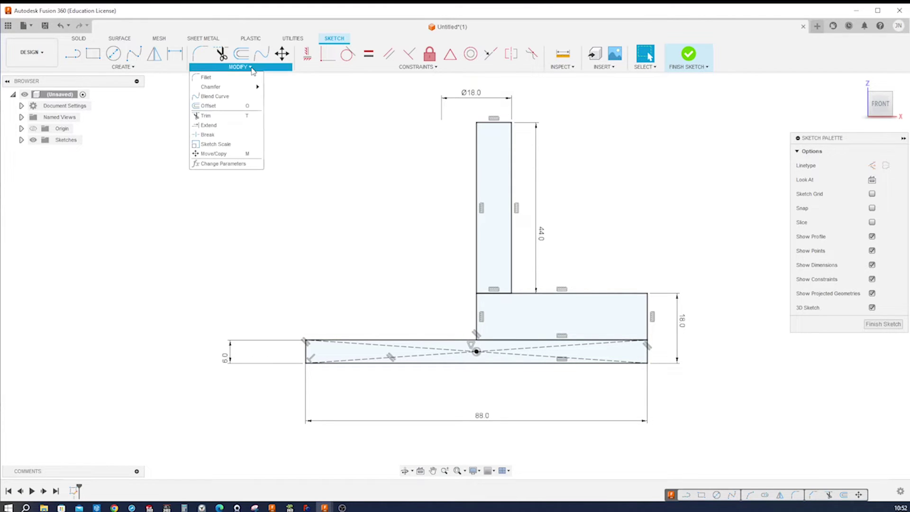
left_click(209, 125)
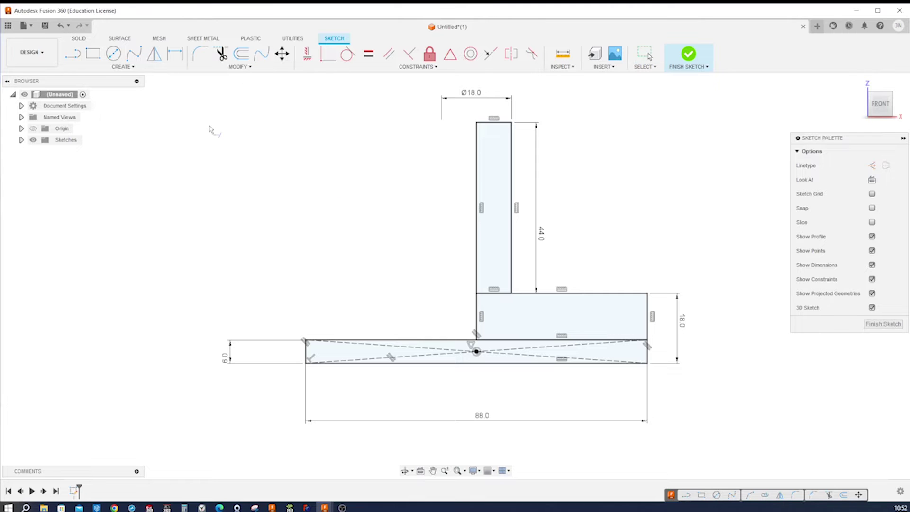
left_click(476, 336)
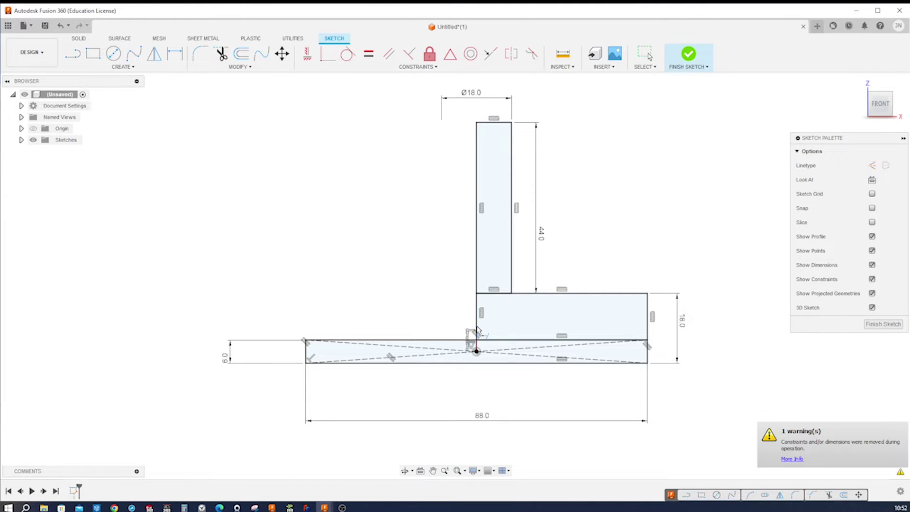
scroll(493, 353, "up", 5)
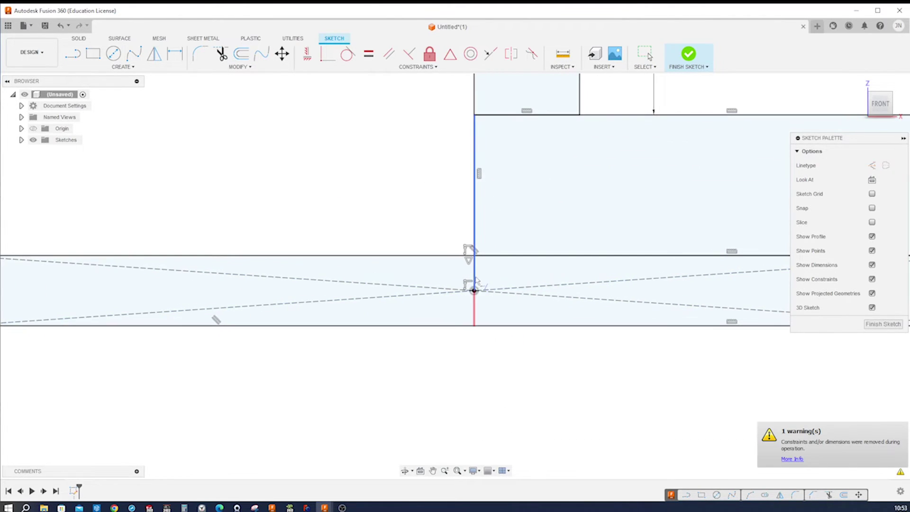
scroll(498, 346, "down", 5)
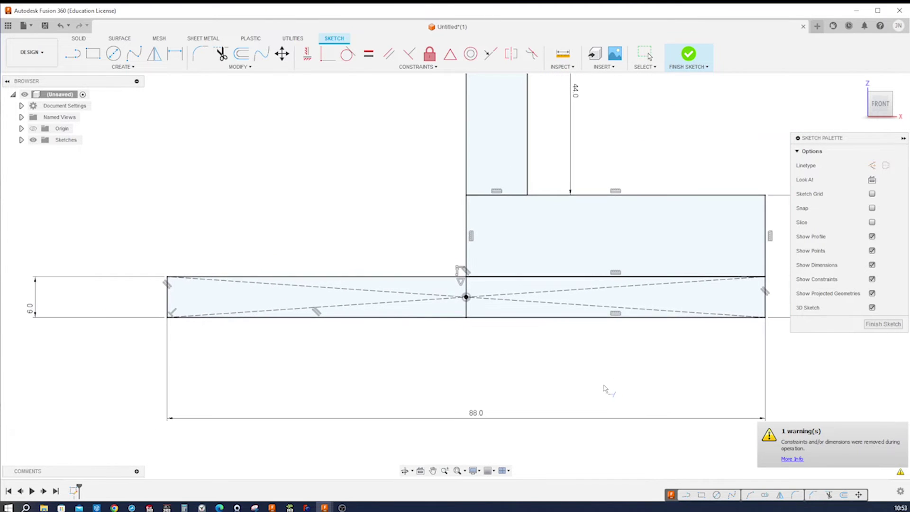
left_click(877, 325)
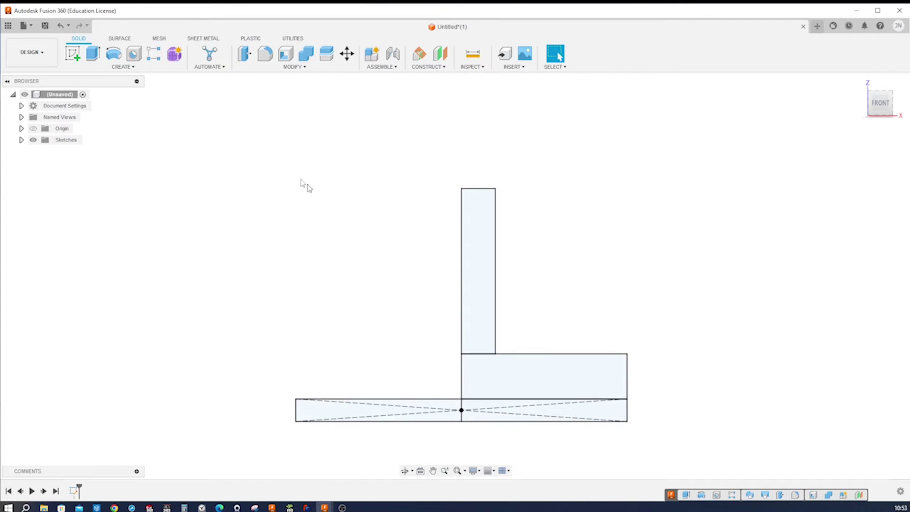
Revolve the upright, middle and right-half base profiles 360 degrees about the upright's left edge as a new component
left_click(114, 55)
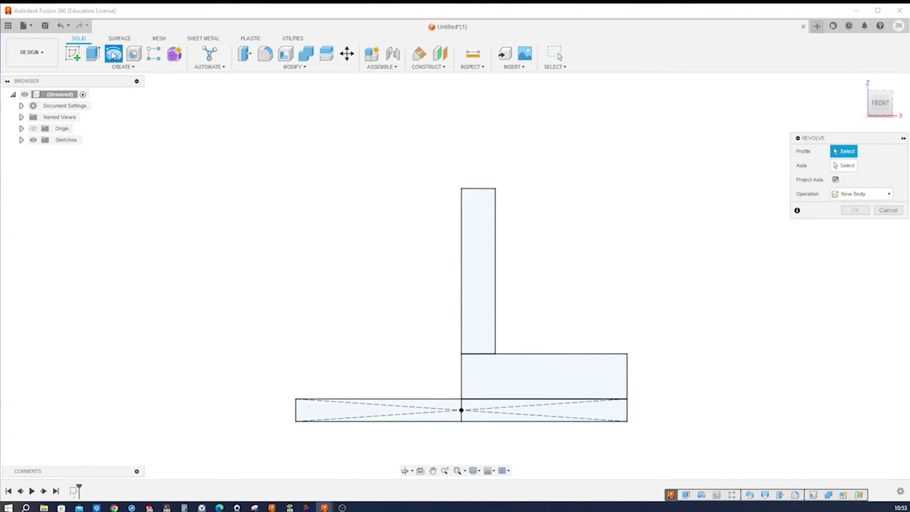
left_click(479, 306)
left_click(540, 379)
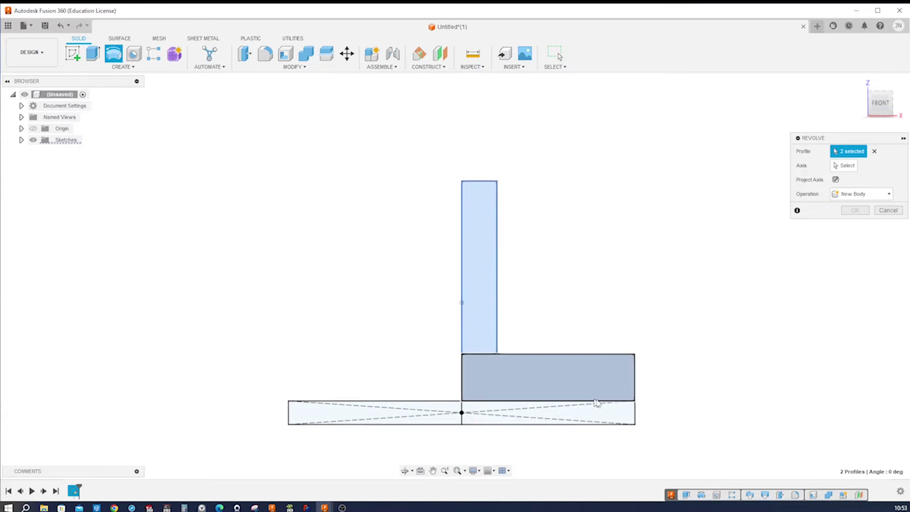
left_click(620, 411)
left_click(844, 168)
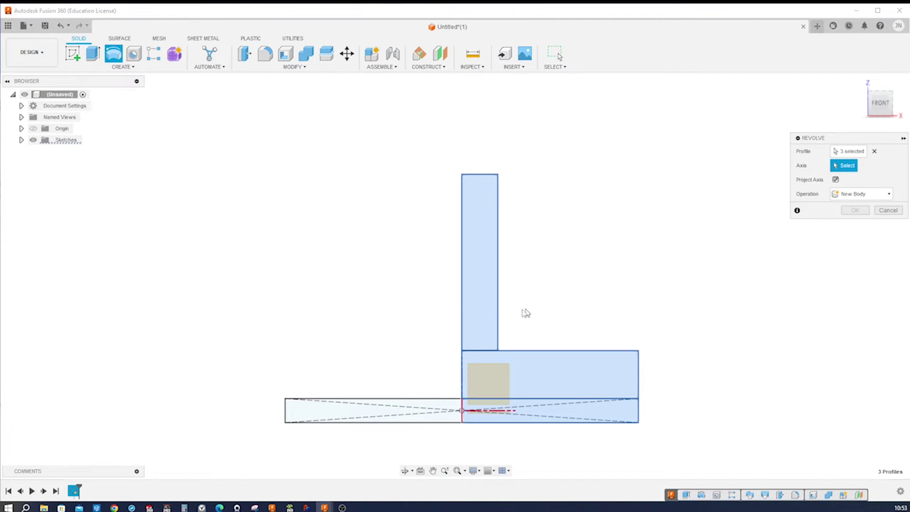
left_click(462, 310)
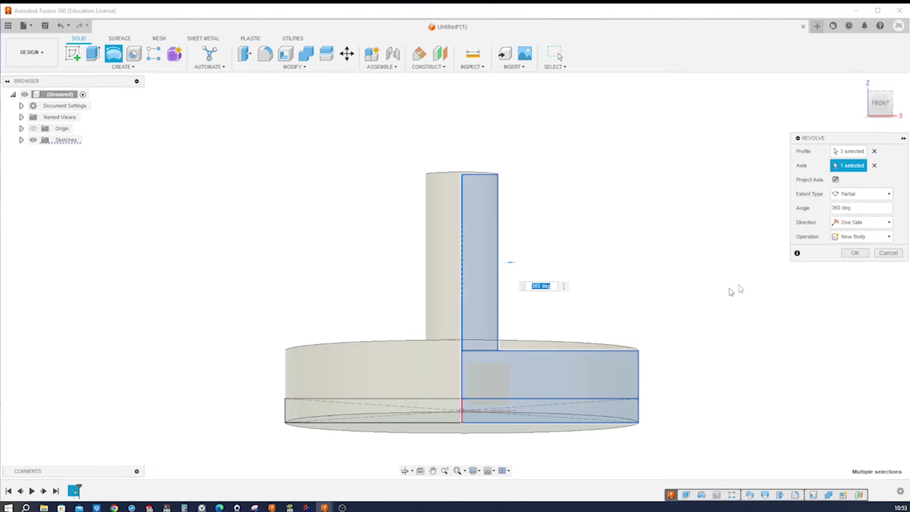
left_click(889, 236)
left_click(864, 286)
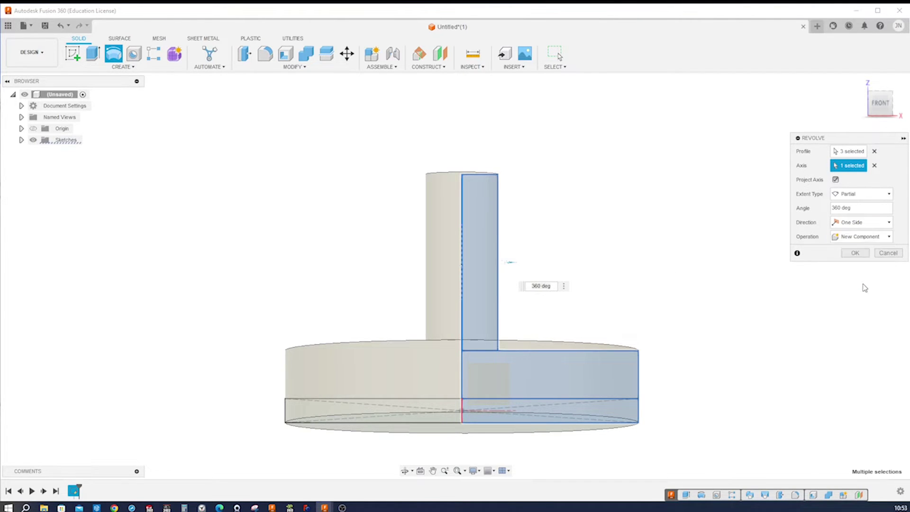
left_click(857, 252)
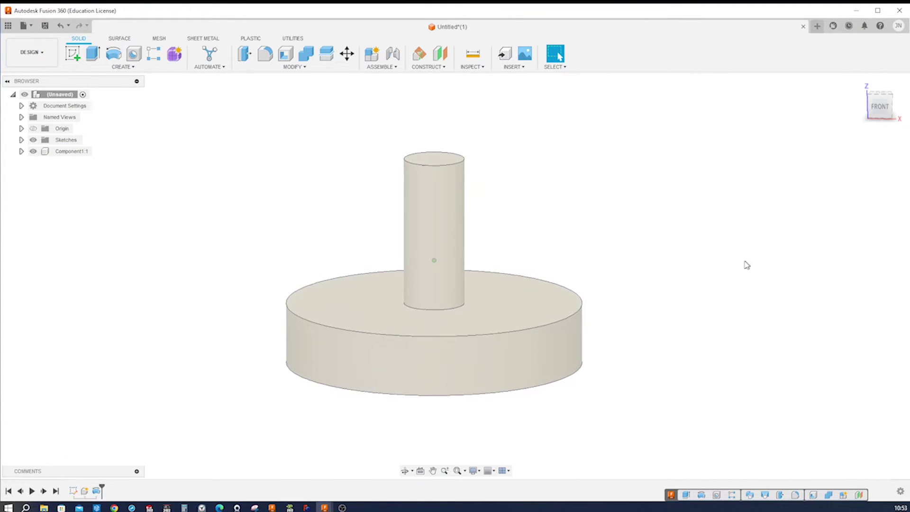
Show Sketch1 and set up a symmetric Cut extrusion of both halves of the base rectangle
left_click(21, 140)
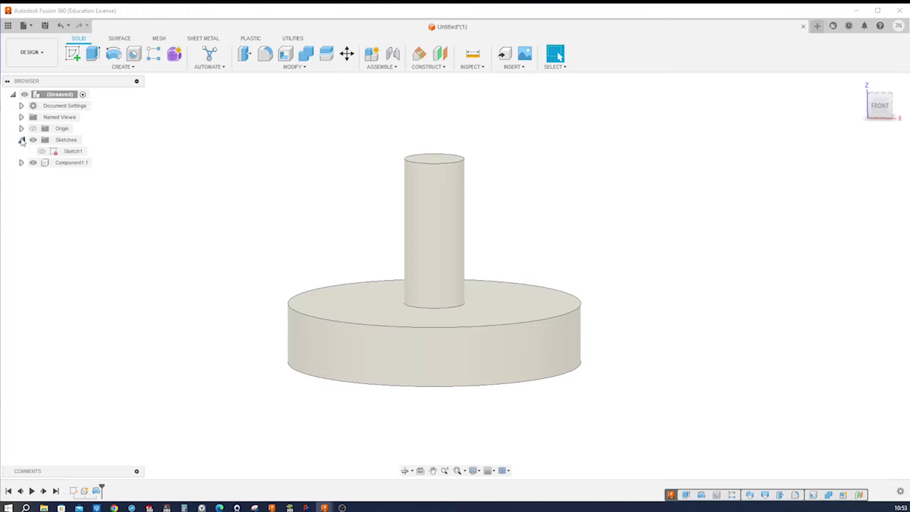
left_click(42, 151)
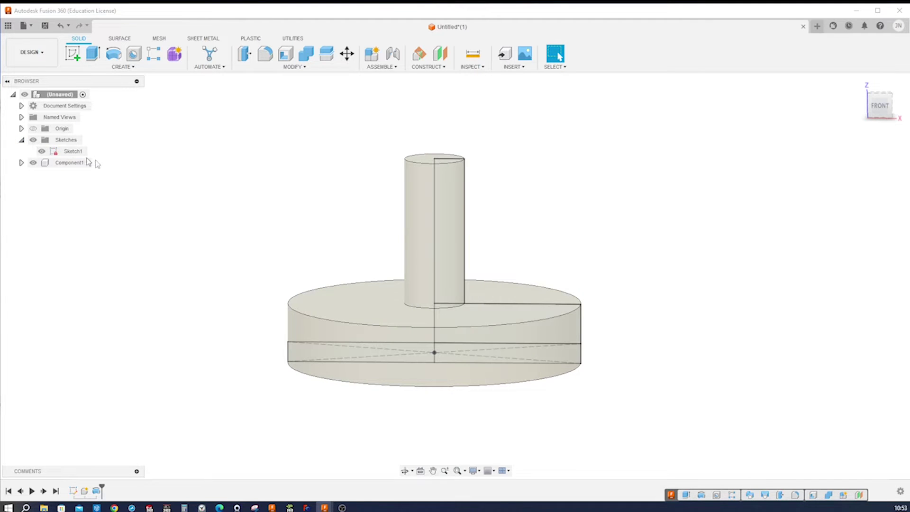
left_click(93, 53)
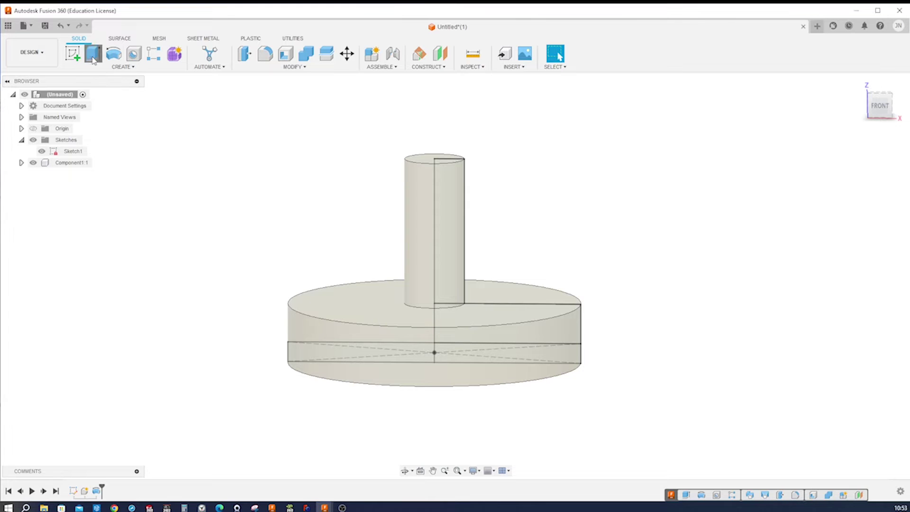
left_click(308, 353)
left_click(477, 356)
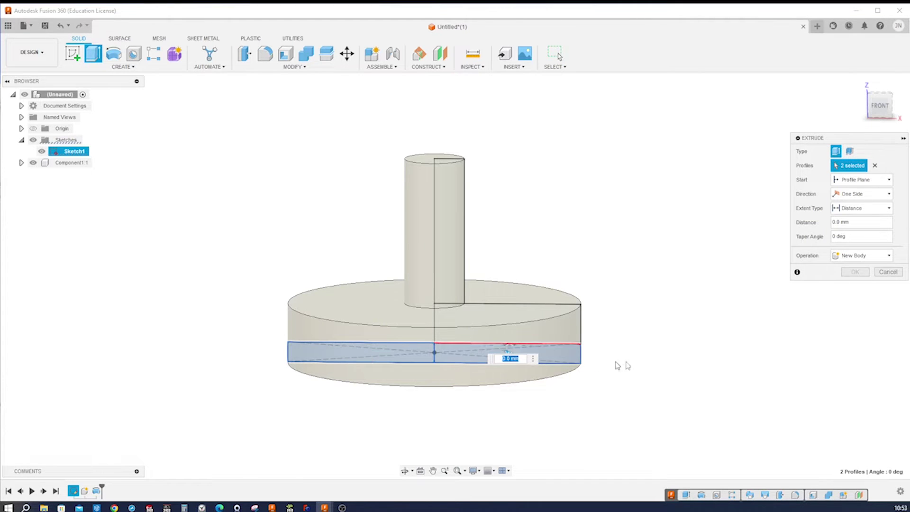
left_click(889, 196)
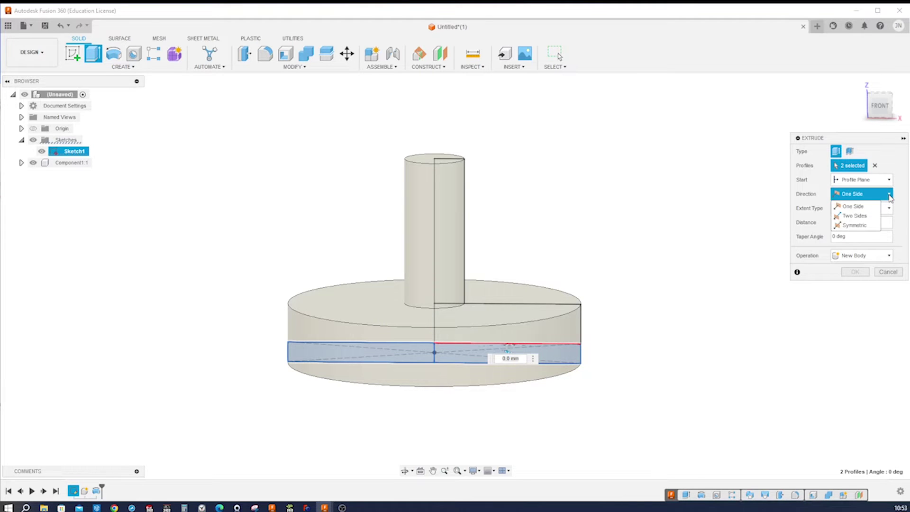
left_click(860, 226)
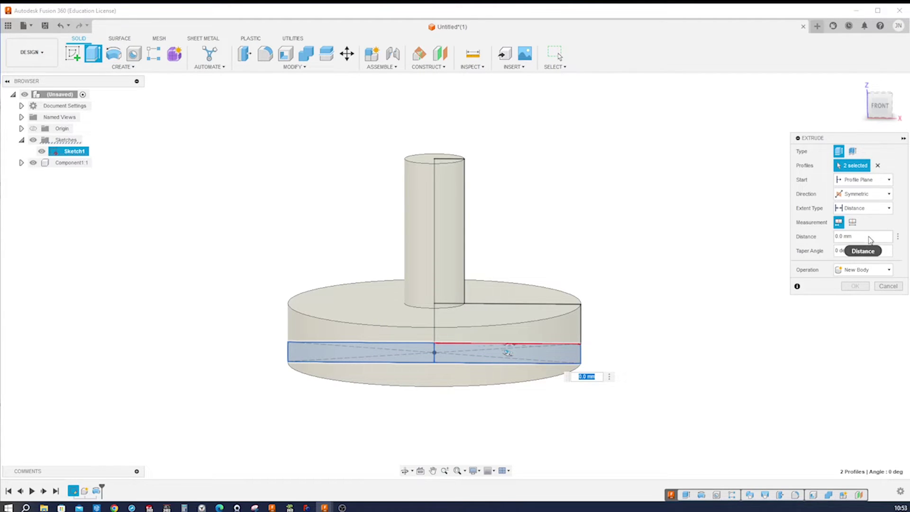
left_click(889, 270)
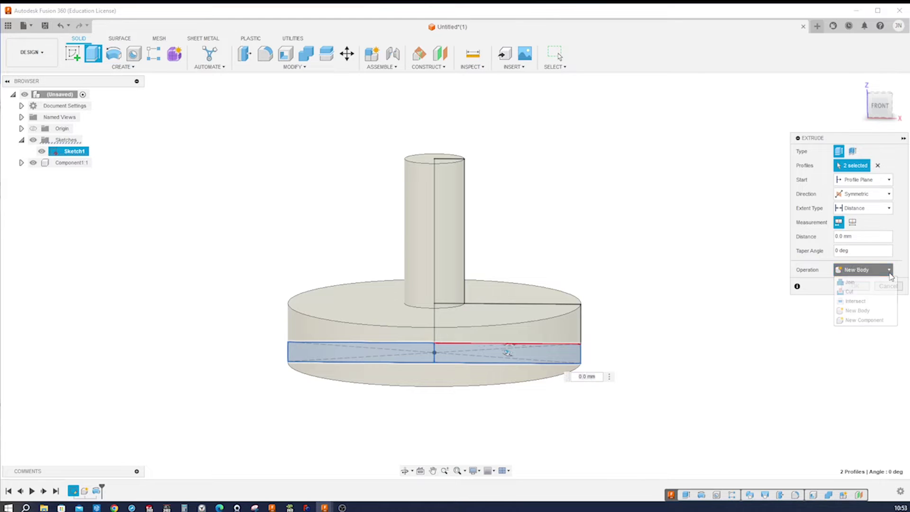
left_click(860, 292)
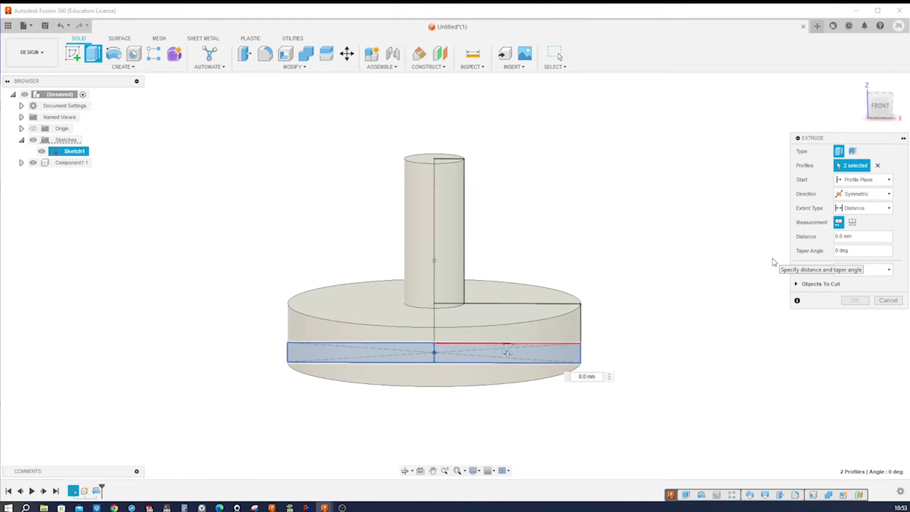
Cut the slot through the disc's underside with a whole length of 16 mm and hide Sketch1
middle_click_drag(711, 260, 748, 269, "shift")
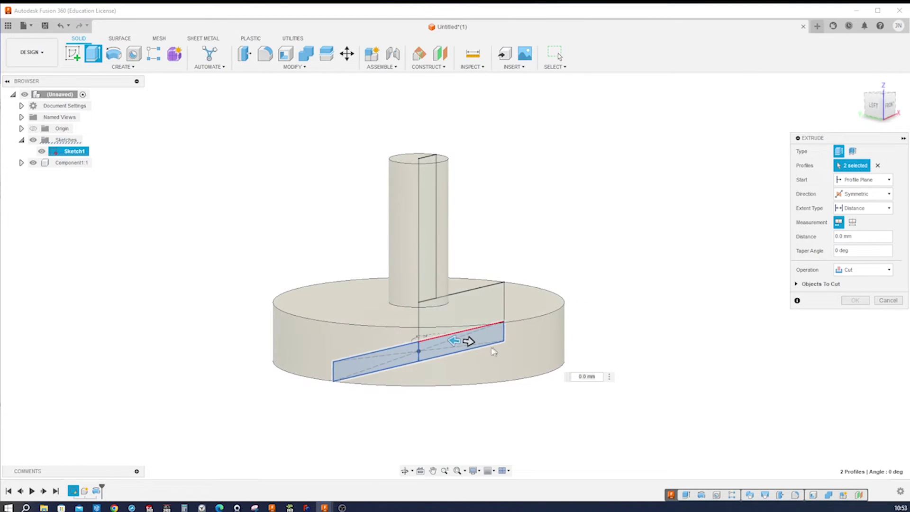
left_click_drag(470, 342, 486, 350)
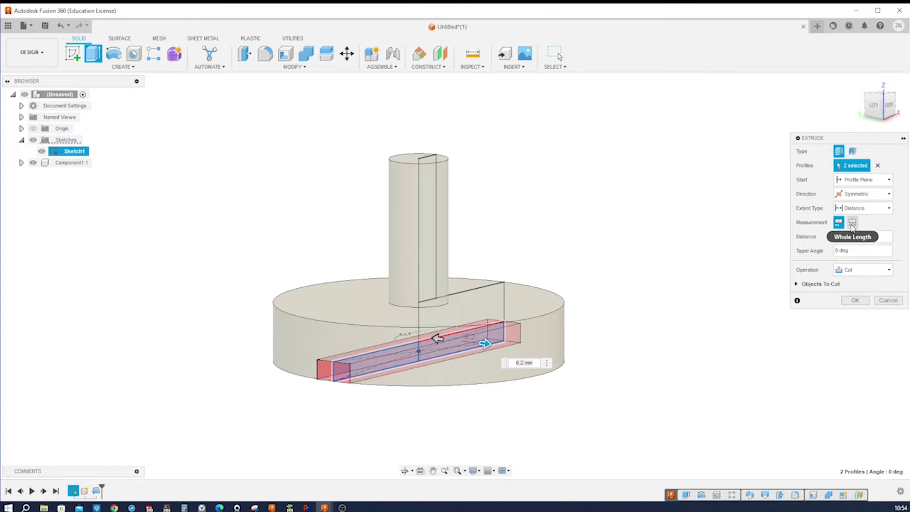
left_click(853, 223)
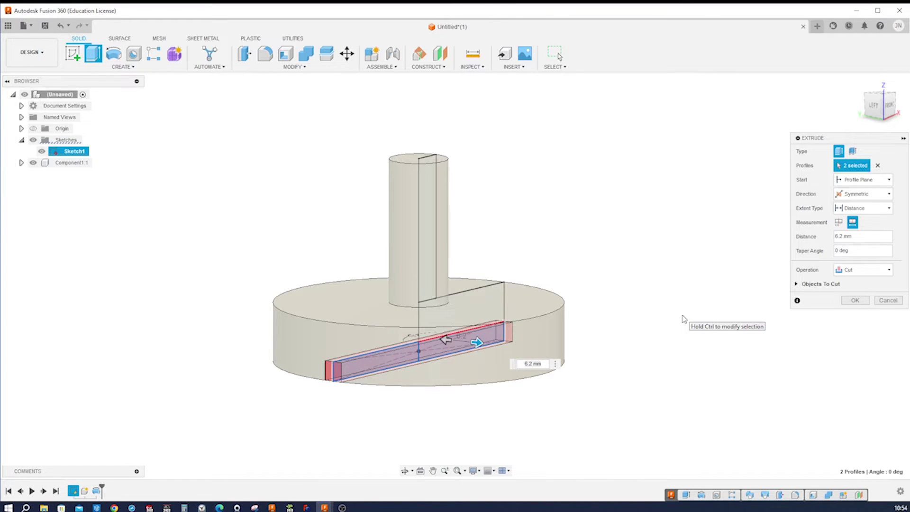
left_click(530, 363)
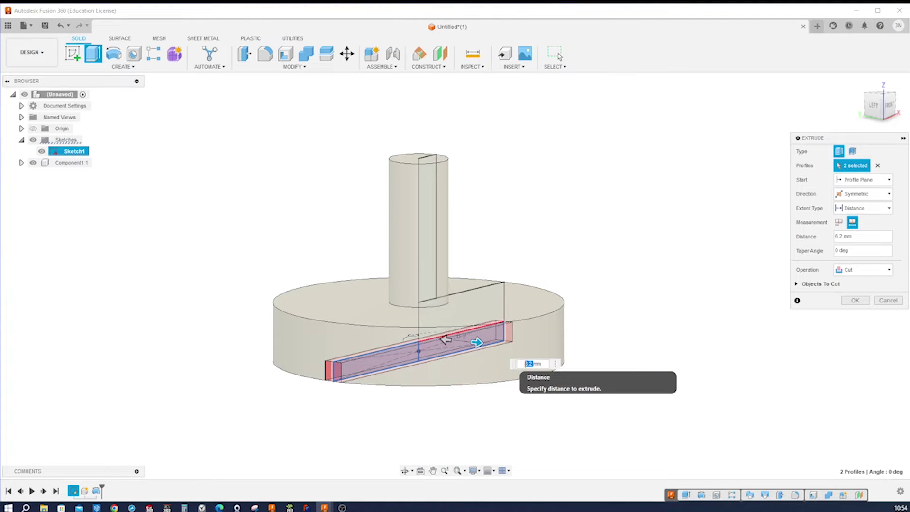
type("16")
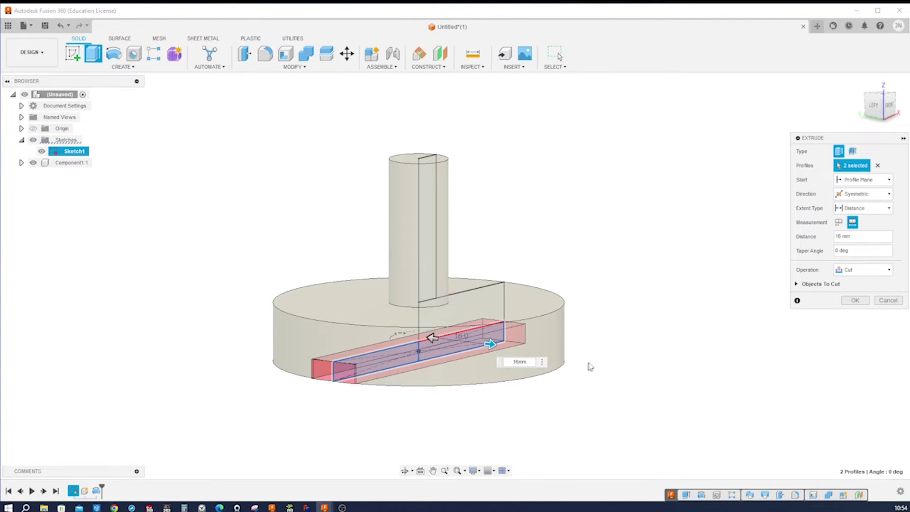
left_click(854, 301)
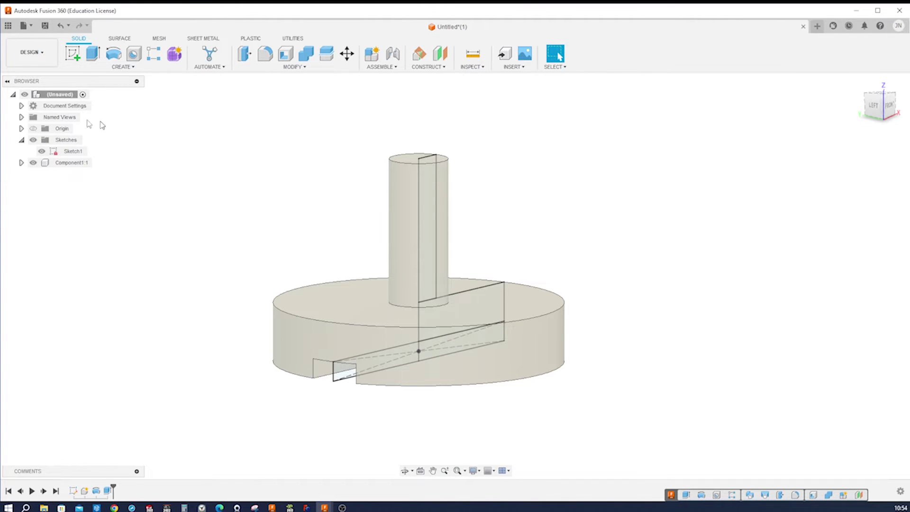
left_click(45, 155)
left_click(42, 152)
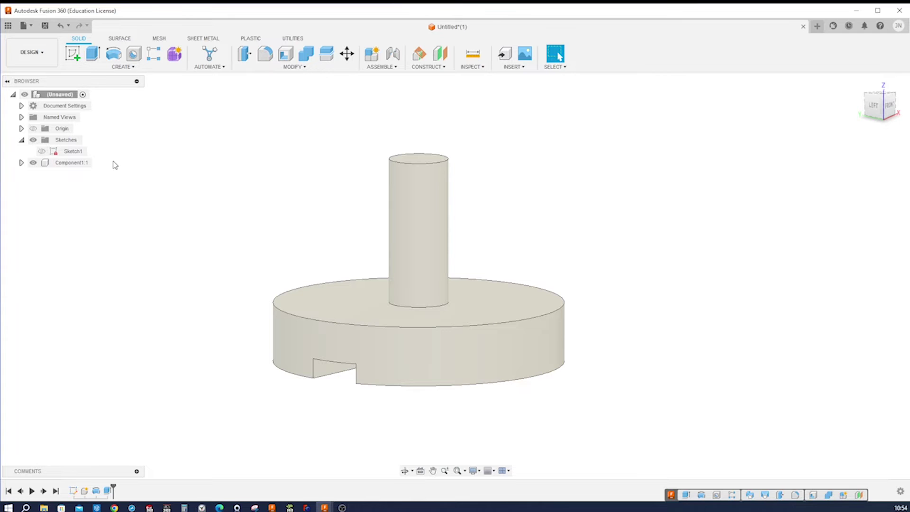
Chamfer the edge at the shaft's base and the disc's upper outer rim with an equal distance of 4 mm
left_click(294, 67)
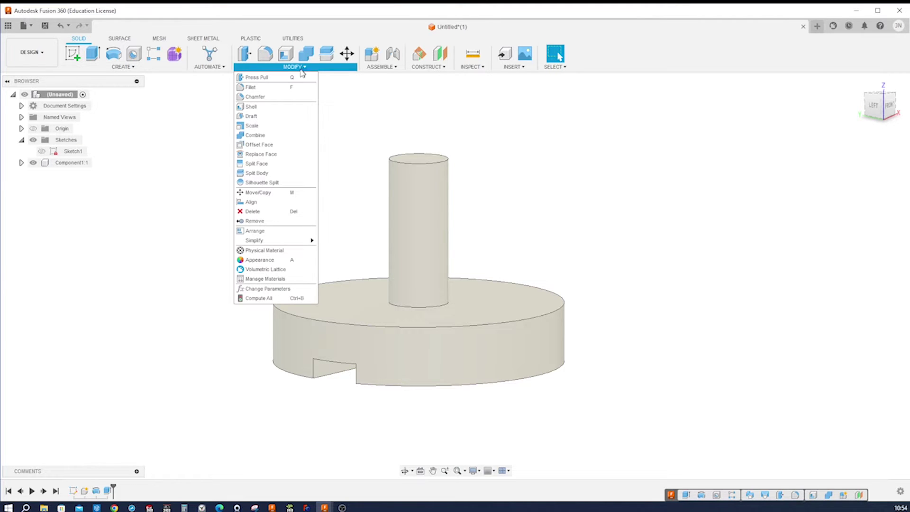
left_click(274, 97)
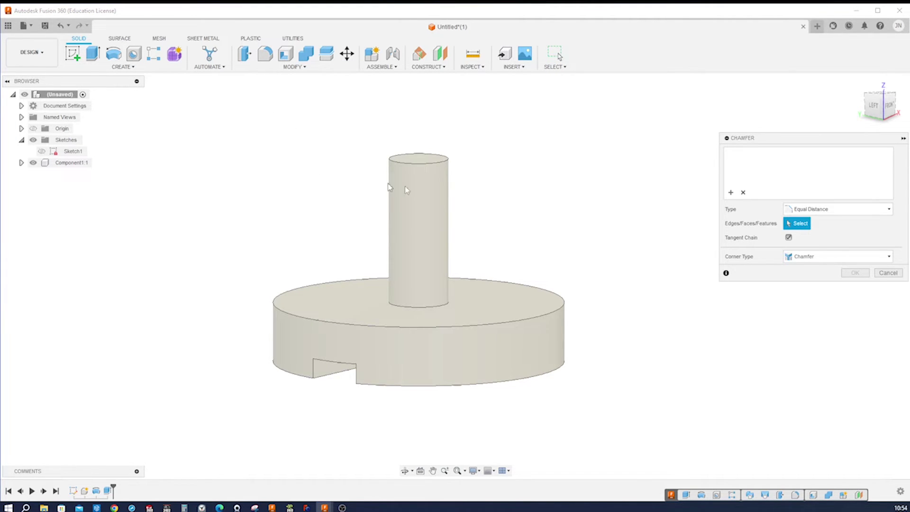
left_click(444, 304)
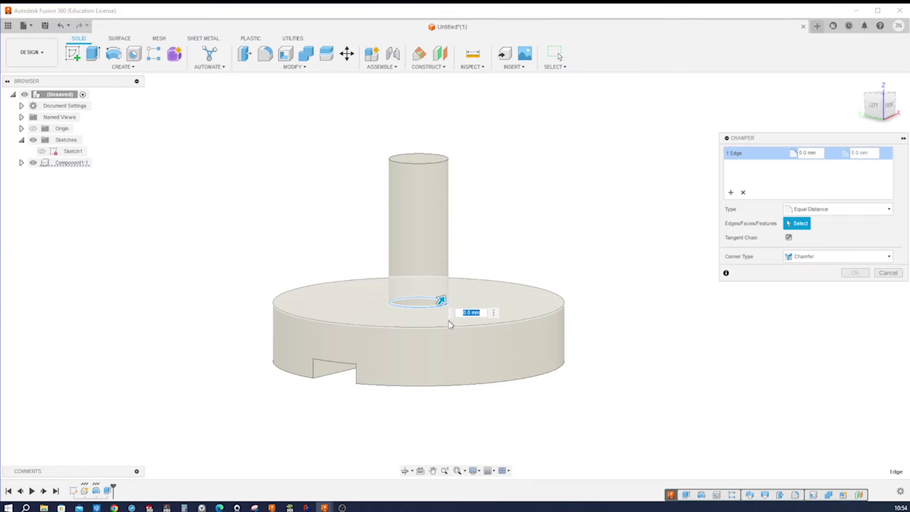
left_click(447, 328)
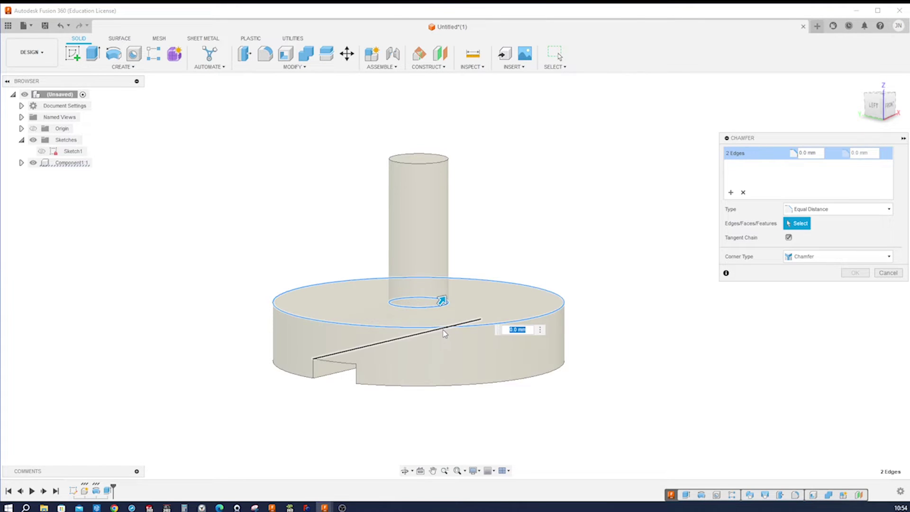
type("4")
key("Return")
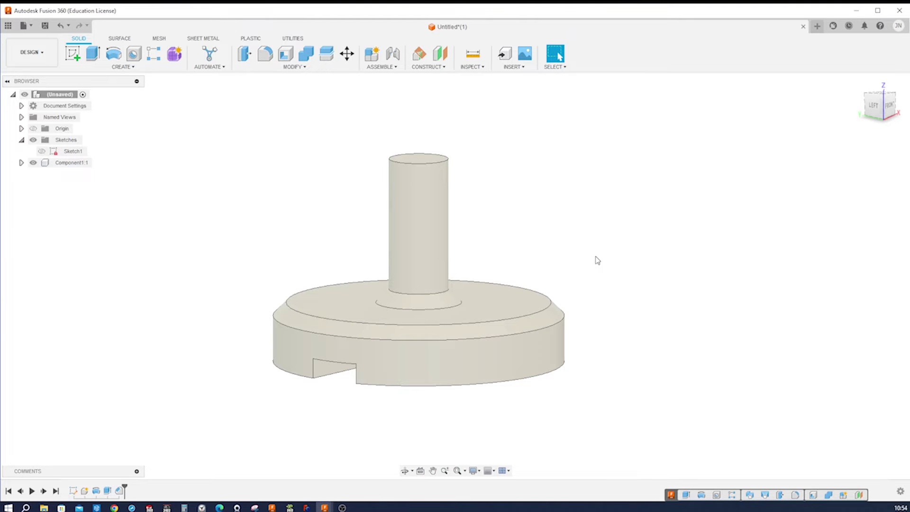
Apply the Paint - Enamel Glossy (Yellow) appearance to the whole shaft-and-disc body
key("a")
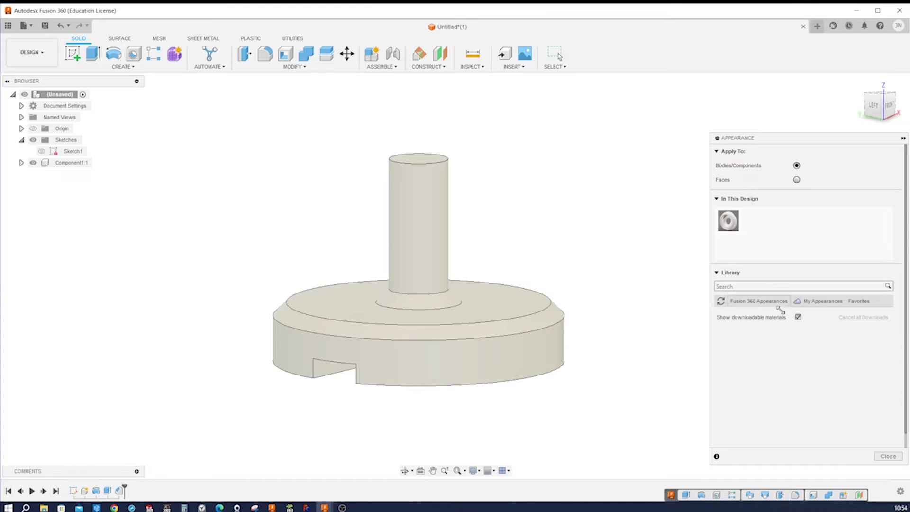
left_click(762, 302)
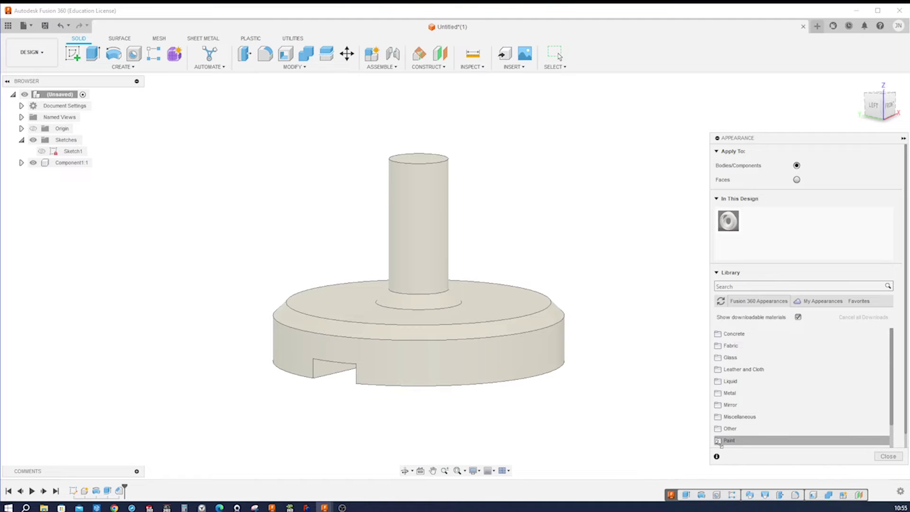
left_click_drag(891, 374, 894, 460)
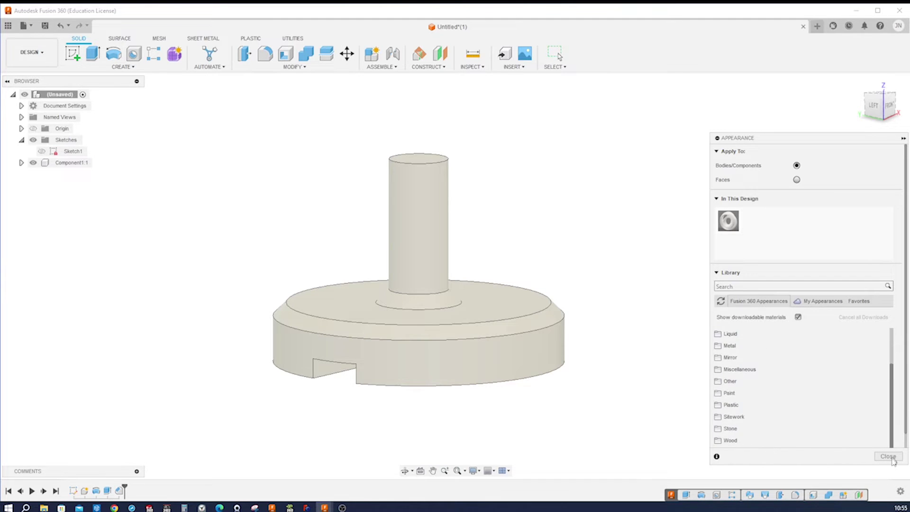
scroll(789, 363, "up", 3)
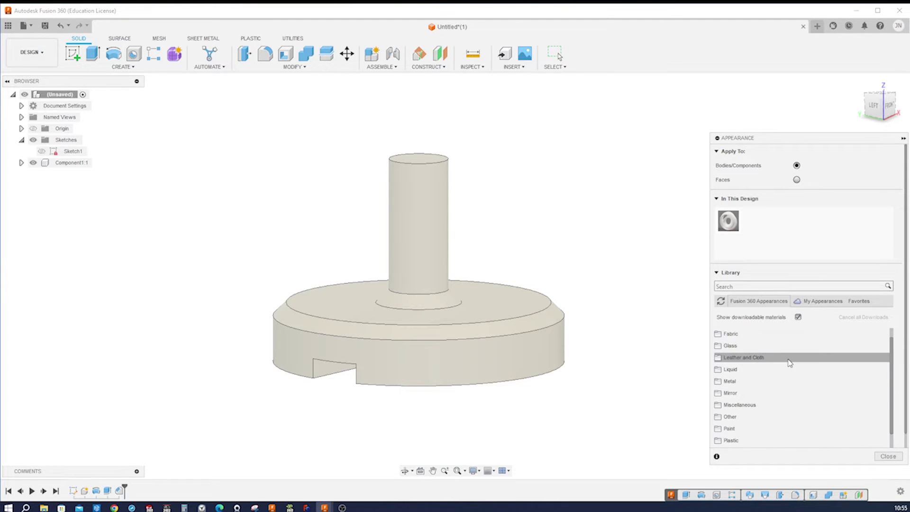
left_click(719, 442)
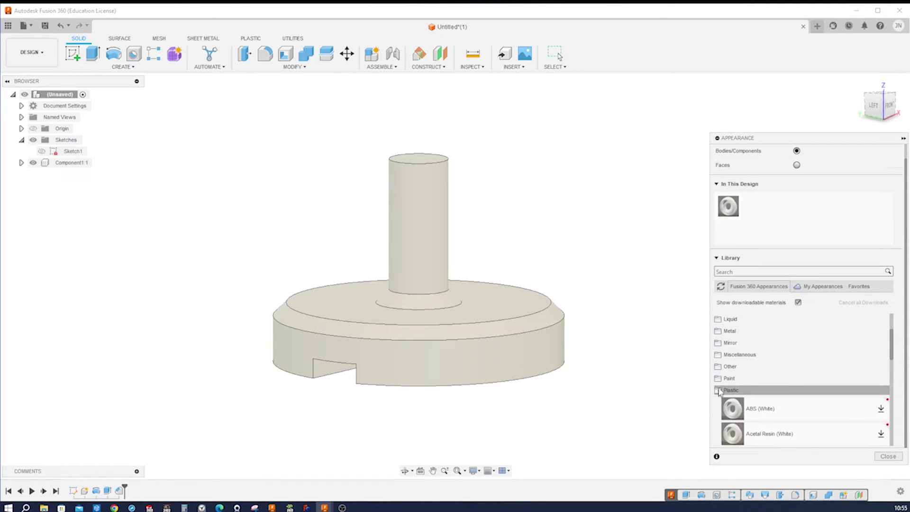
left_click(727, 378)
scroll(746, 346, "down", 3)
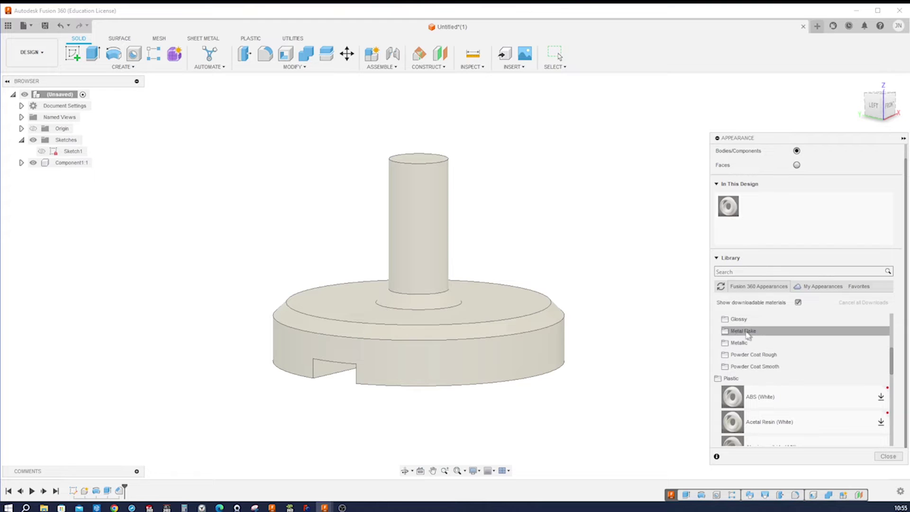
left_click(725, 321)
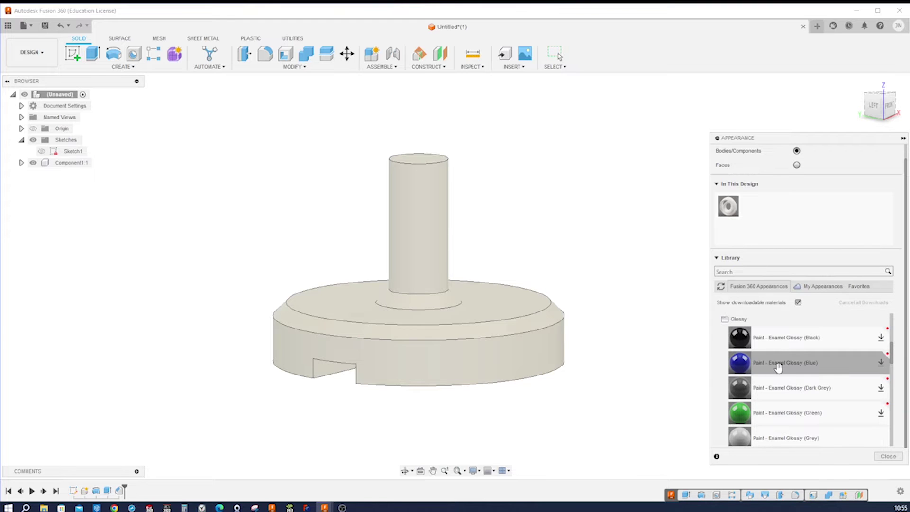
scroll(782, 407, "down", 3)
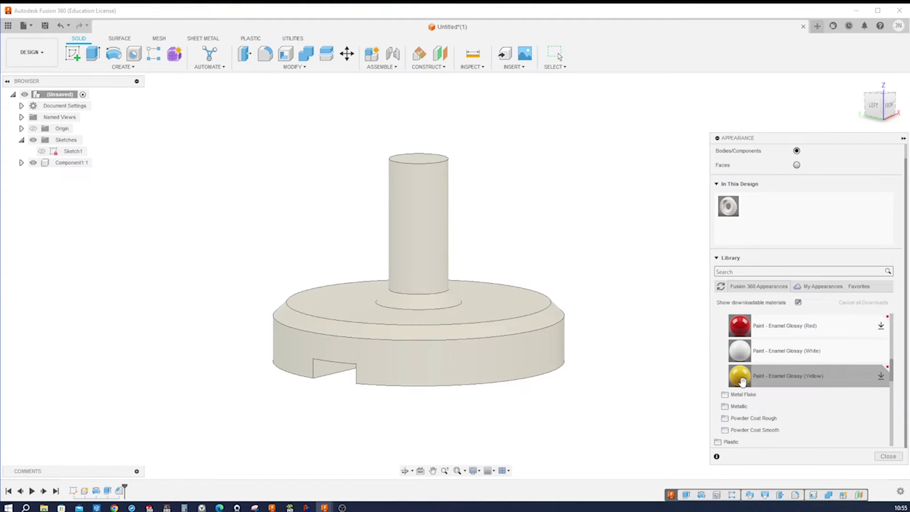
left_click_drag(743, 381, 511, 350)
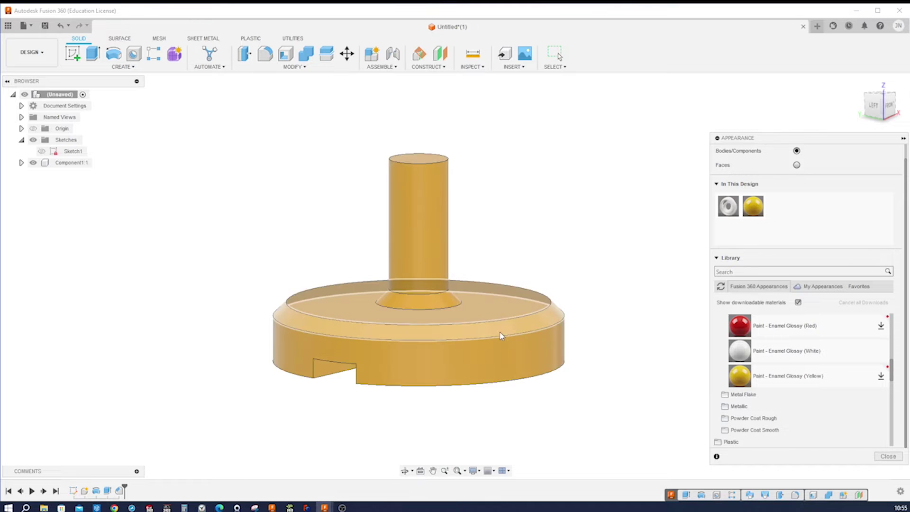
left_click(887, 457)
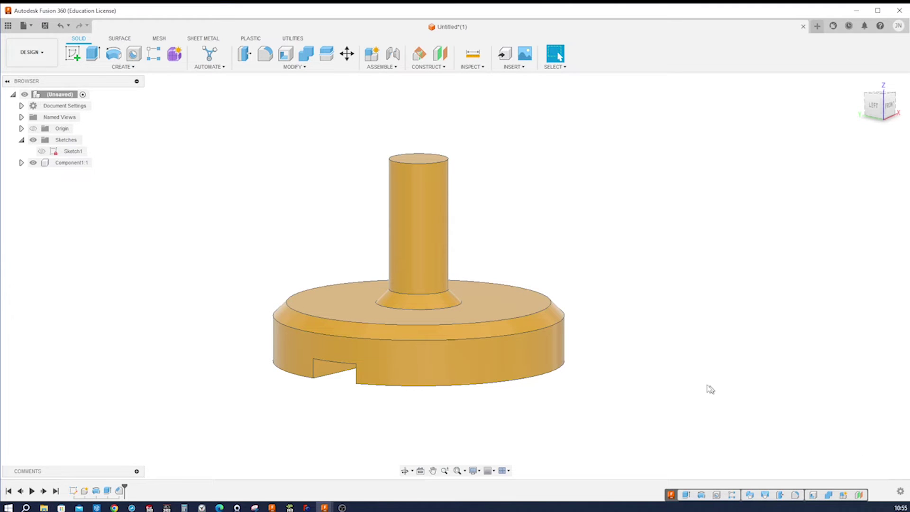
Mirror the shaft-and-disc component across the slotted underside face of its disc, using Components as the object type
key("s")
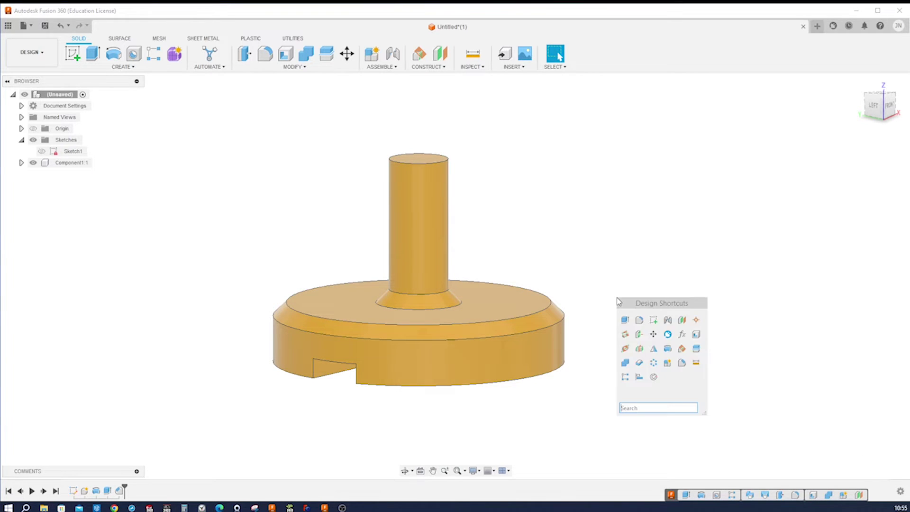
left_click(653, 348)
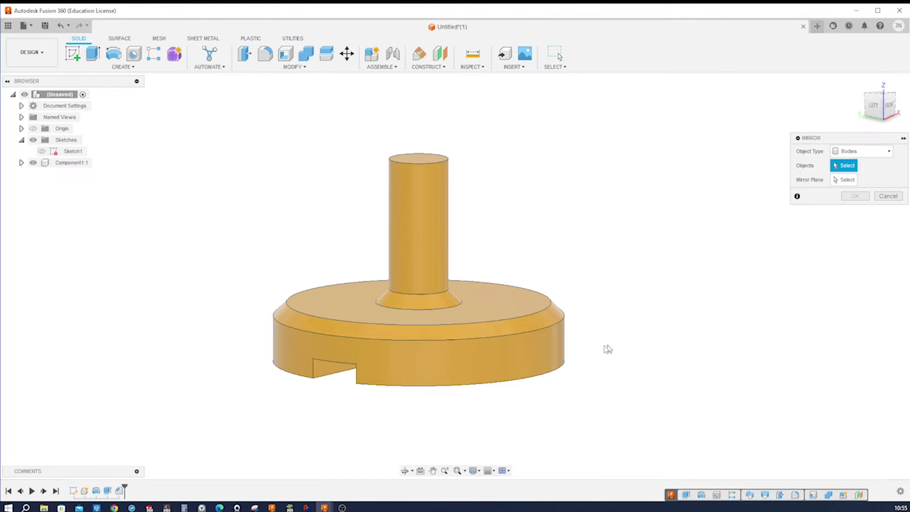
left_click(862, 151)
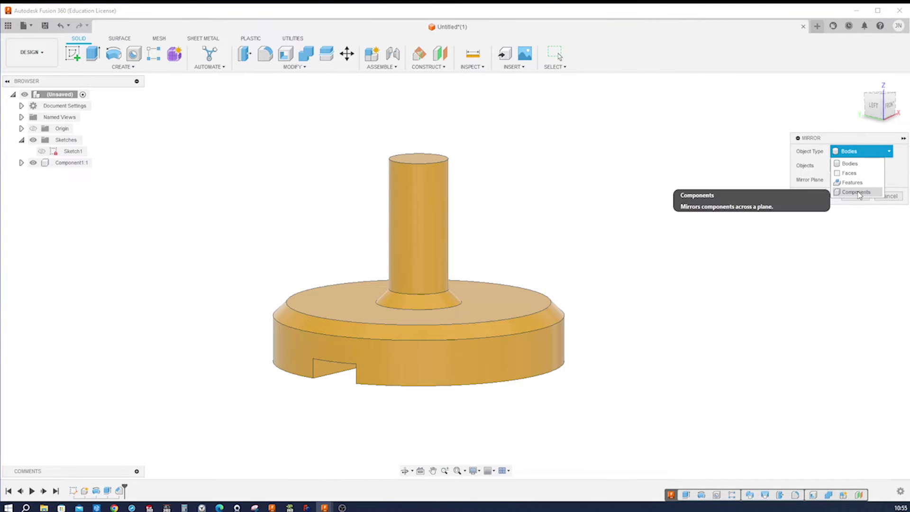
left_click(846, 191)
left_click(482, 349)
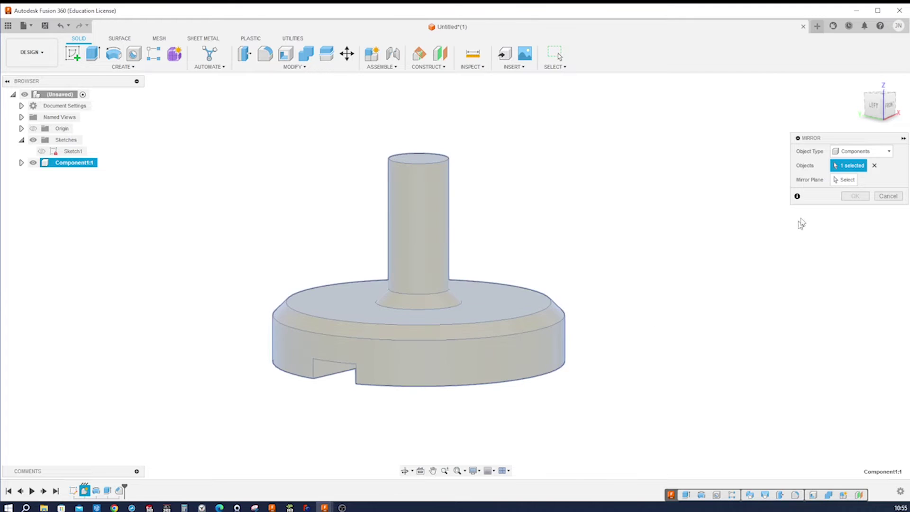
left_click(847, 180)
middle_click_drag(722, 297, 516, 335, "shift")
left_click(514, 335)
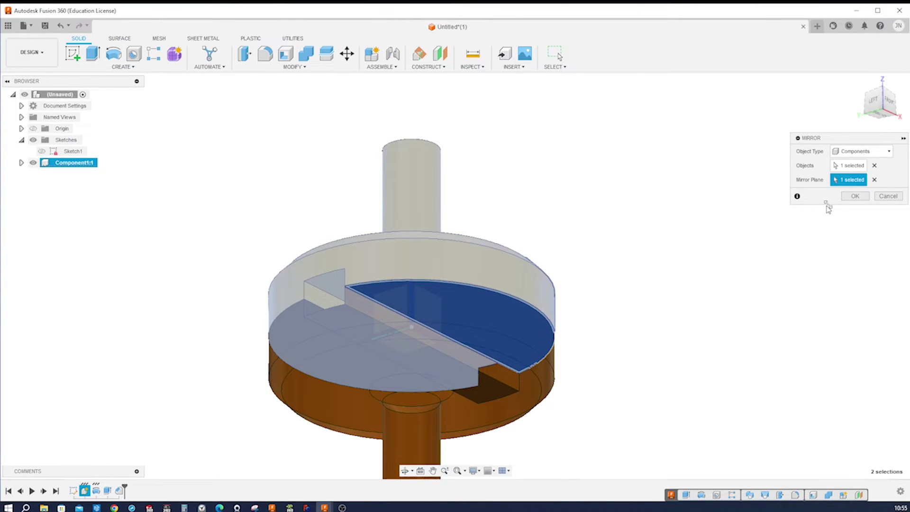
left_click(855, 196)
Move the mirrored body -6 mm along Z and rotate it about Z so its slot runs perpendicular to the upper one
scroll(776, 236, "down", 3)
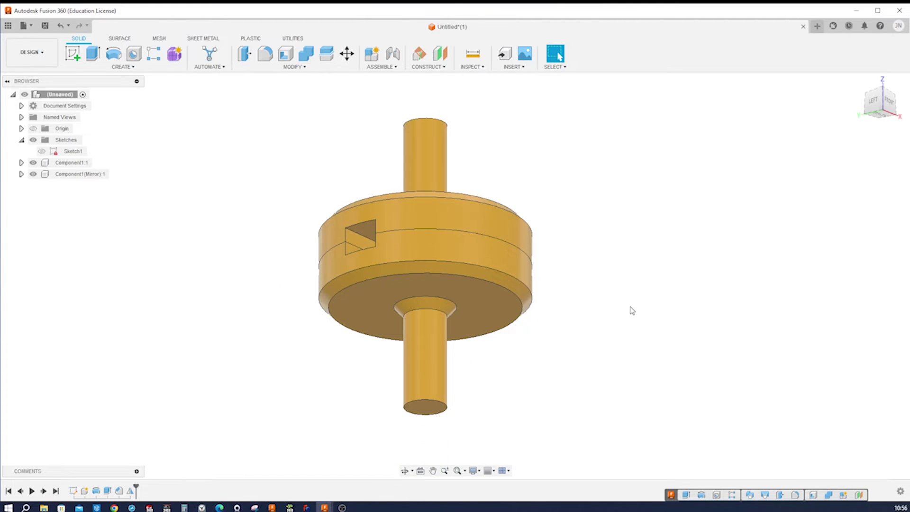
key("m")
left_click(504, 278)
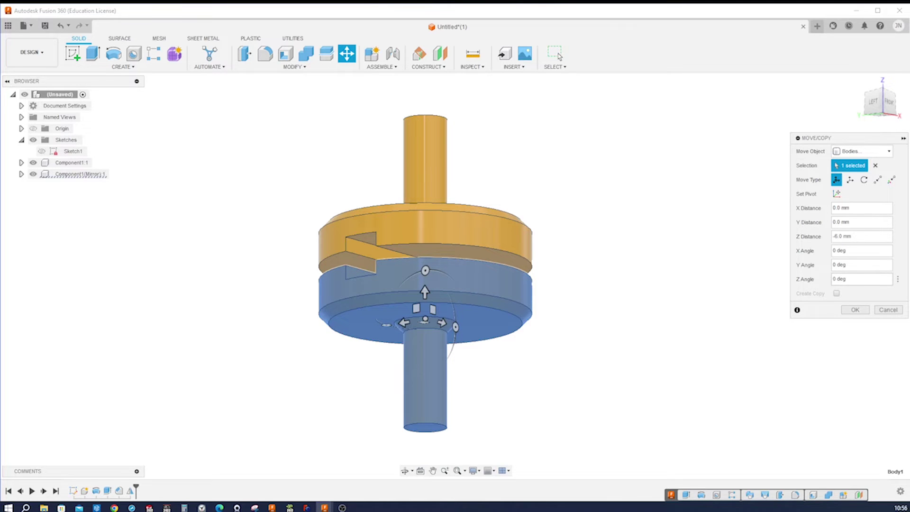
left_click(853, 310)
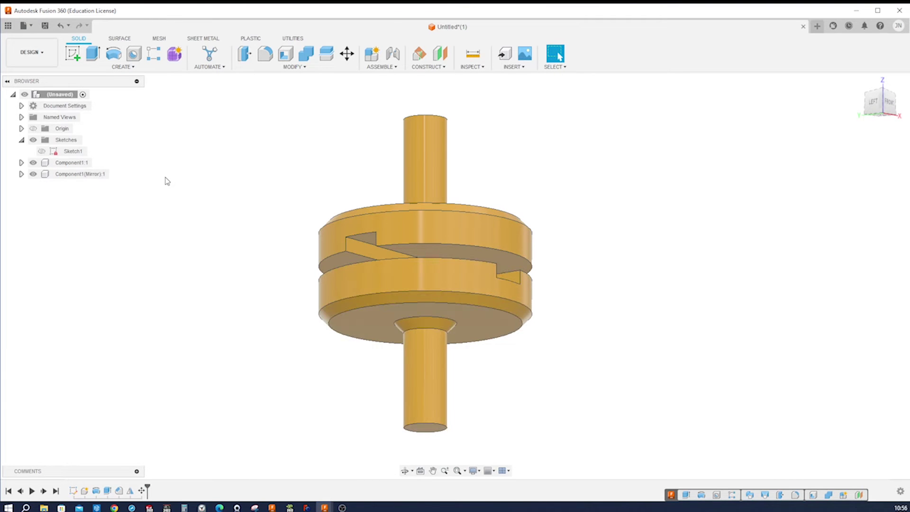
Rename the original upper component to "shaft 1"
scroll(178, 183, "up", 3)
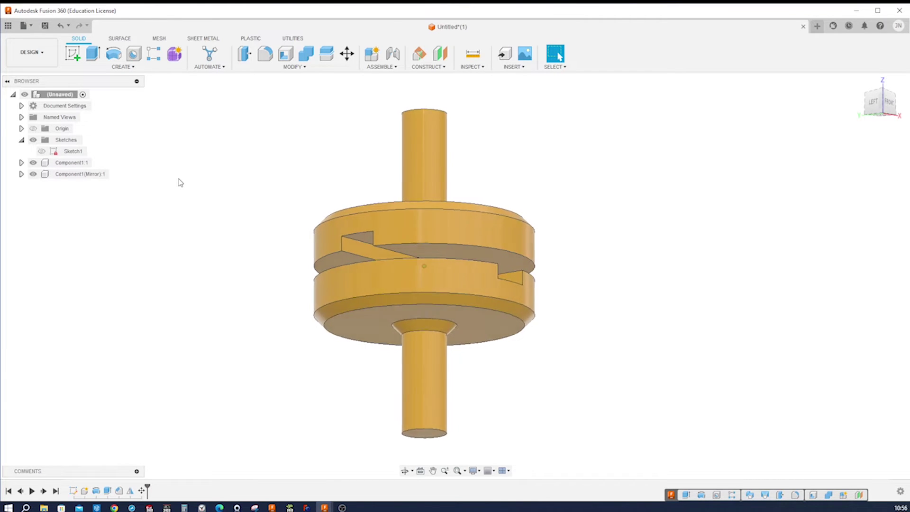
right_click(63, 164)
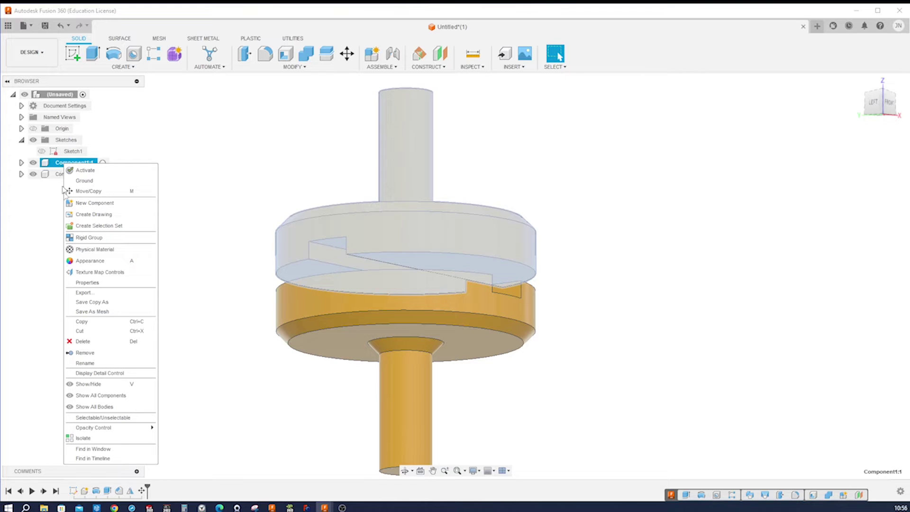
left_click(92, 363)
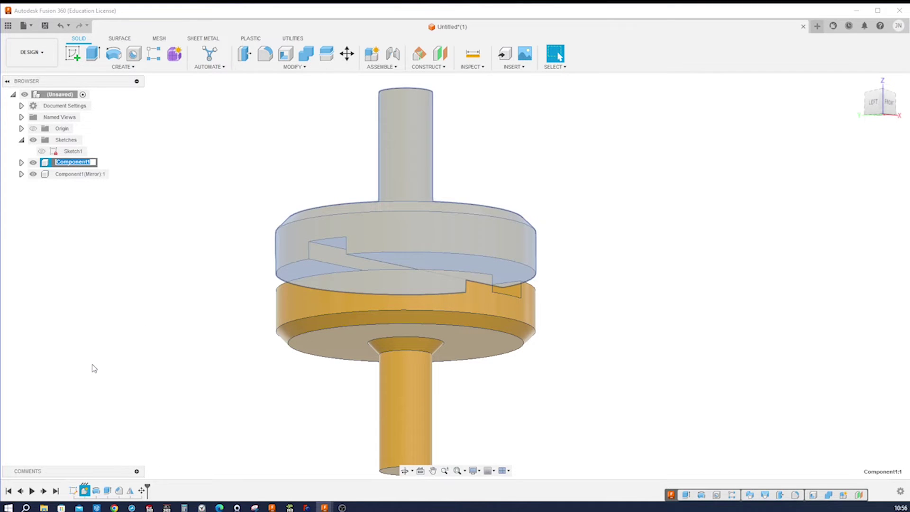
type("shaft 1")
left_click(156, 355)
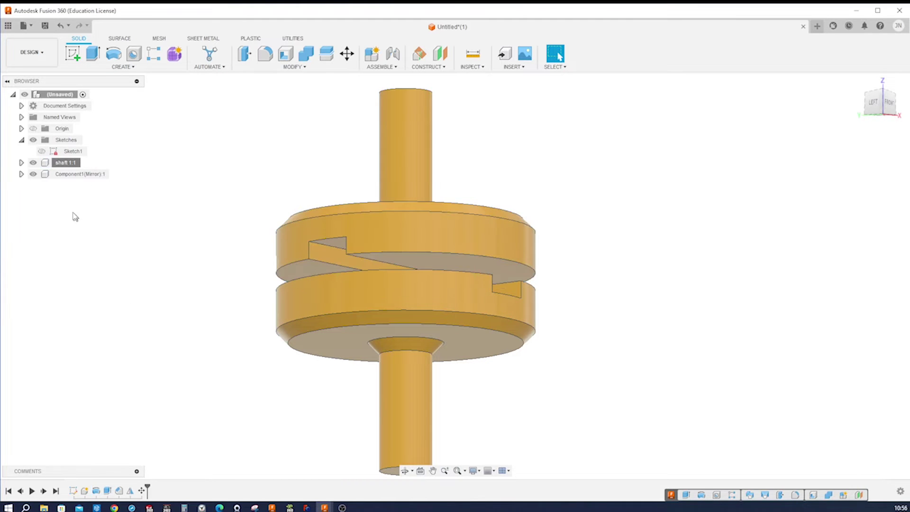
Rename the mirrored lower component to "shaft 2"
right_click(76, 173)
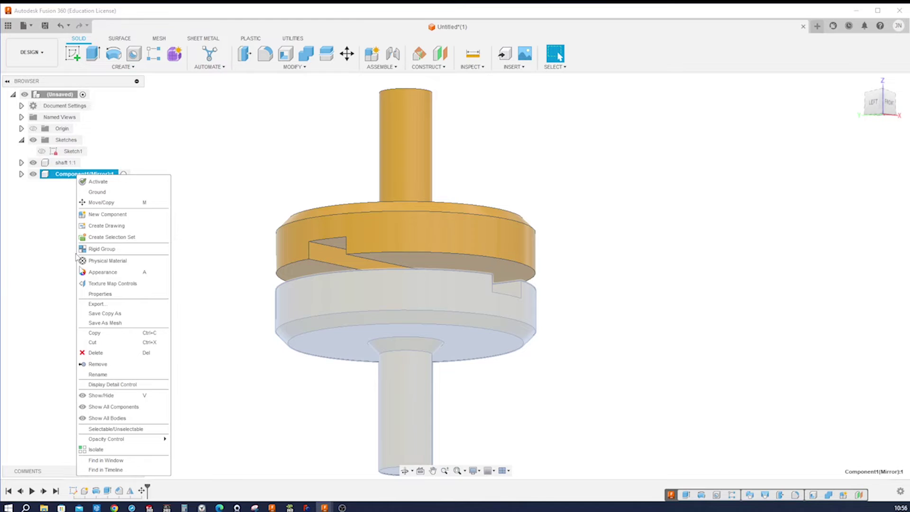
left_click(97, 374)
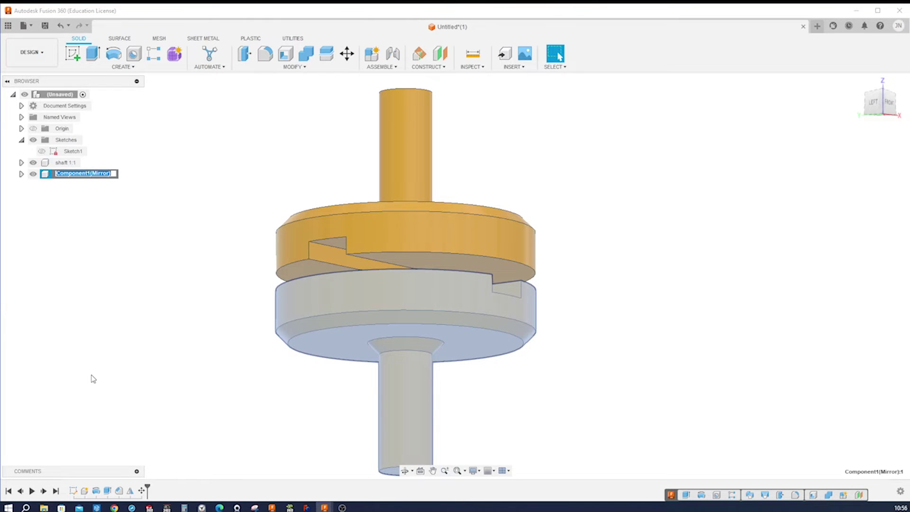
type("shaft 2")
key("Return")
left_click(662, 344)
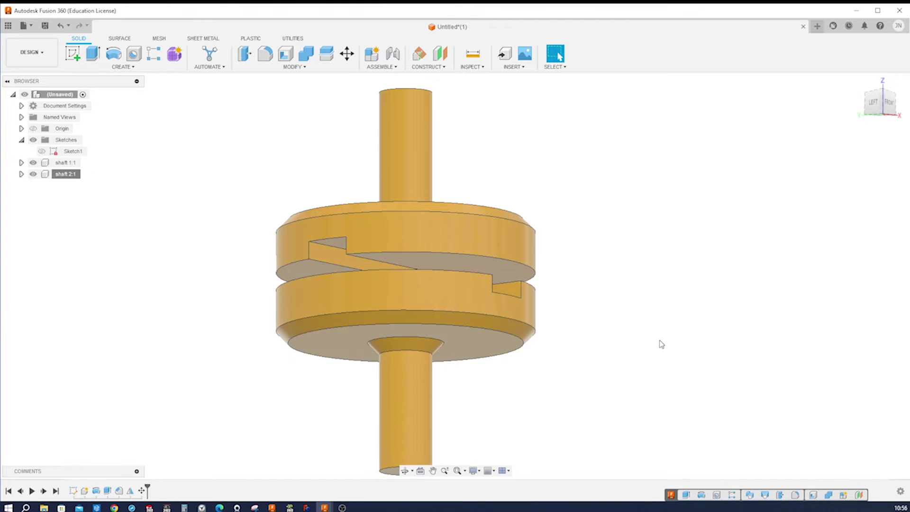
Apply the Paint - Enamel Glossy (Blue) appearance to the shaft 2 body
key("a")
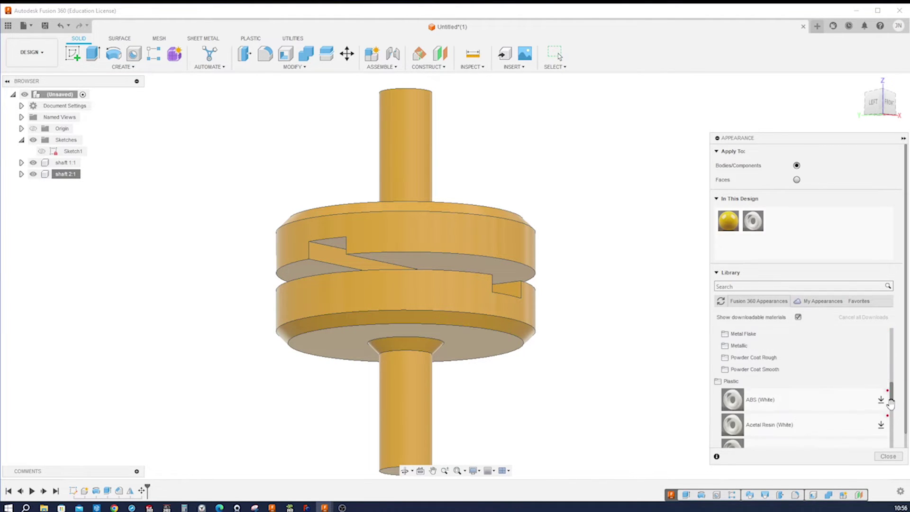
left_click_drag(890, 403, 890, 382)
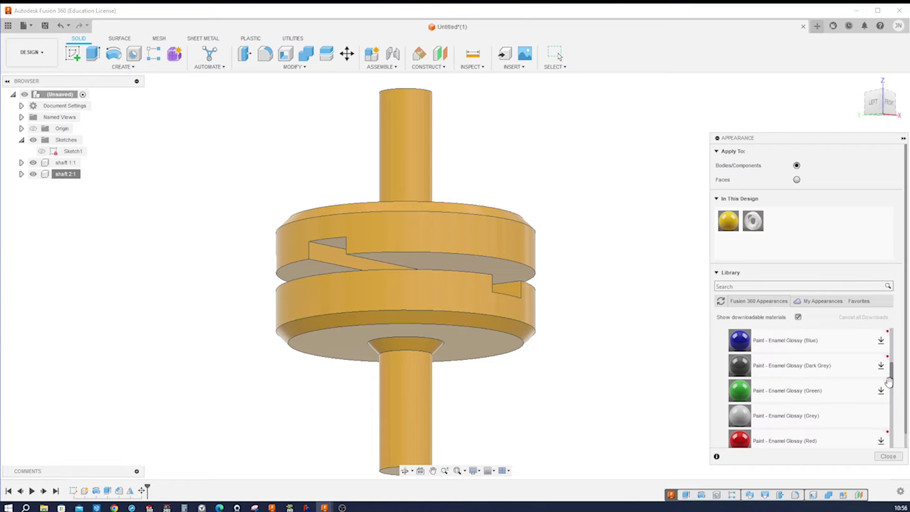
left_click_drag(739, 340, 480, 305)
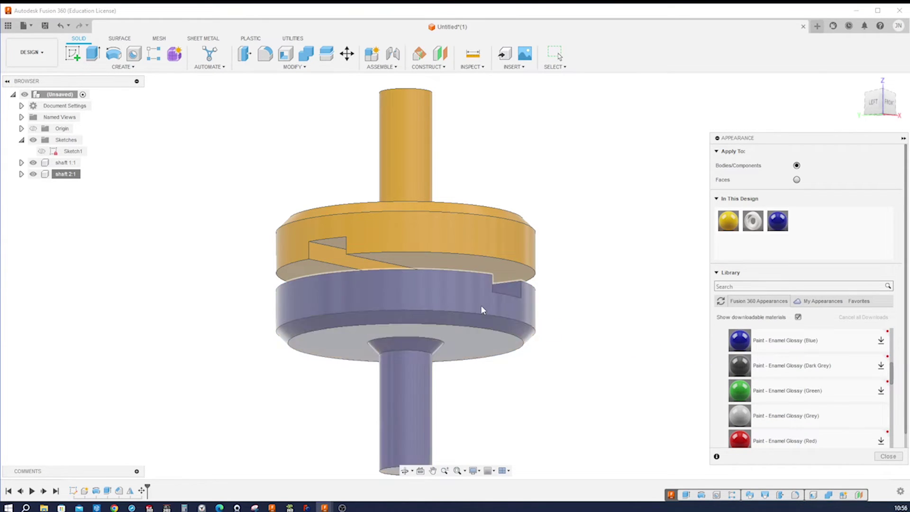
left_click(880, 457)
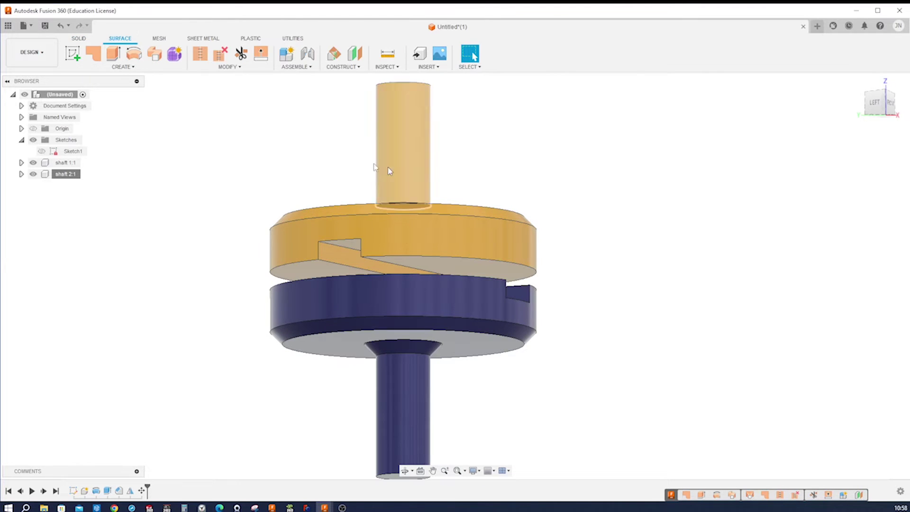
Create a ruled surface from the blue disc's outer chamfer edge, directed by its flat bottom face, with a distance of -31.4 mm as a new body
left_click(238, 67)
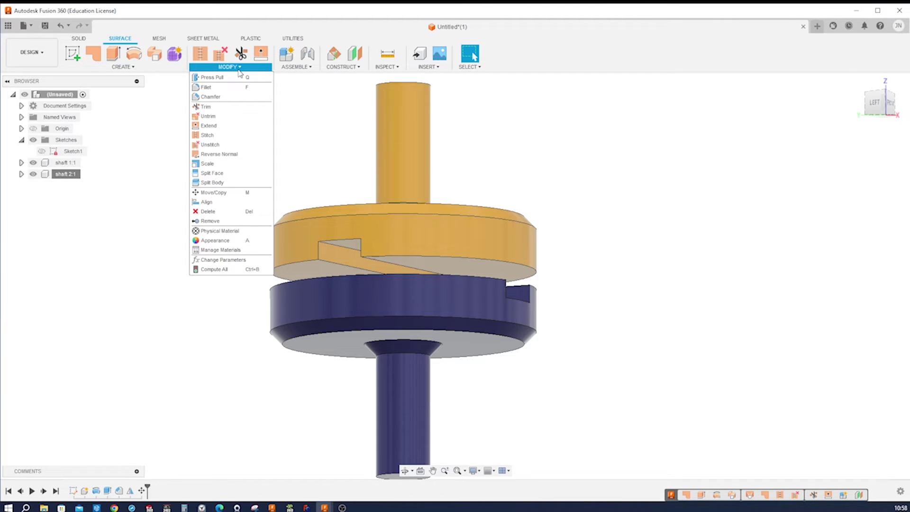
left_click(133, 68)
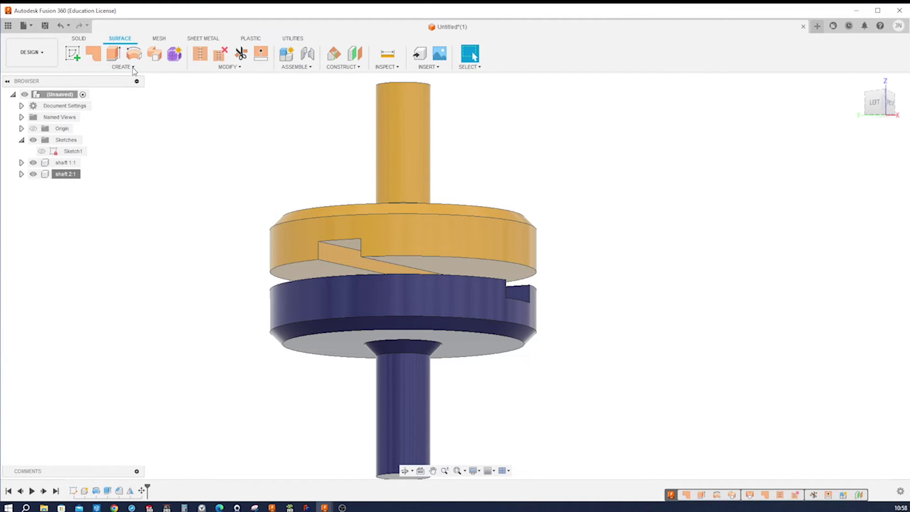
left_click(134, 68)
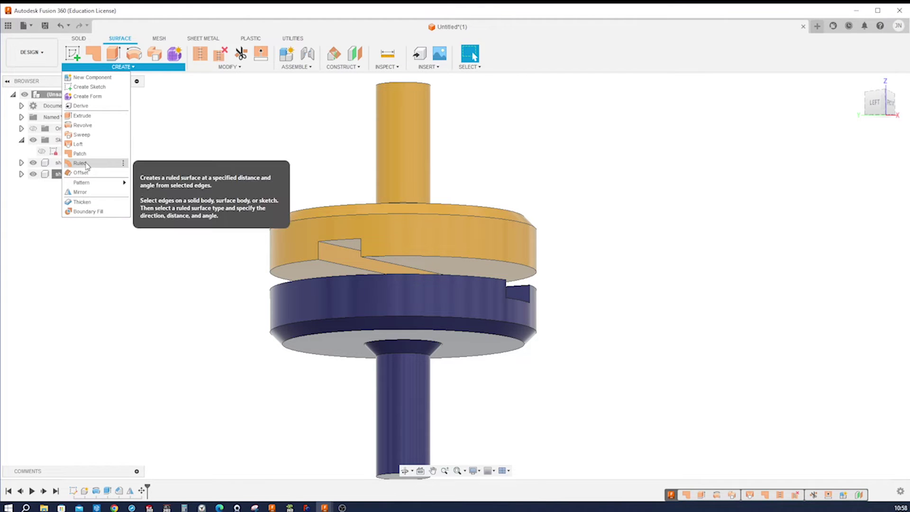
left_click(80, 163)
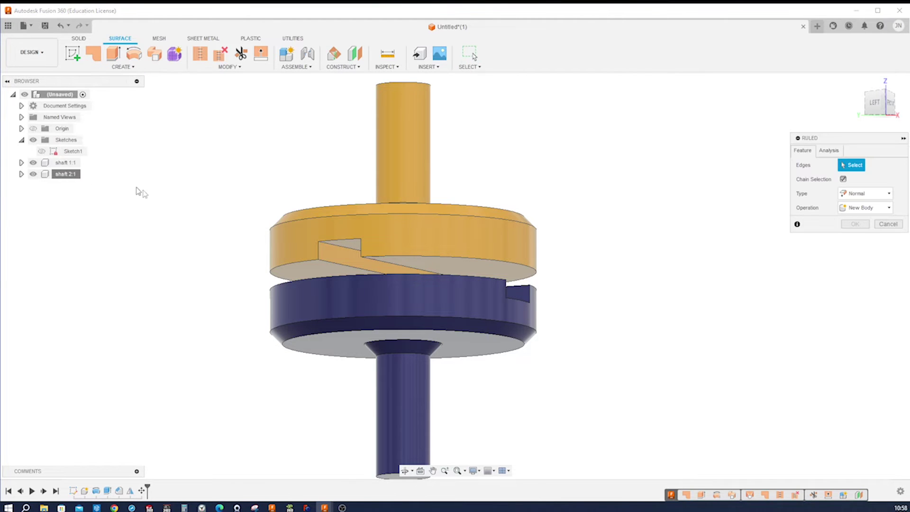
left_click(279, 331)
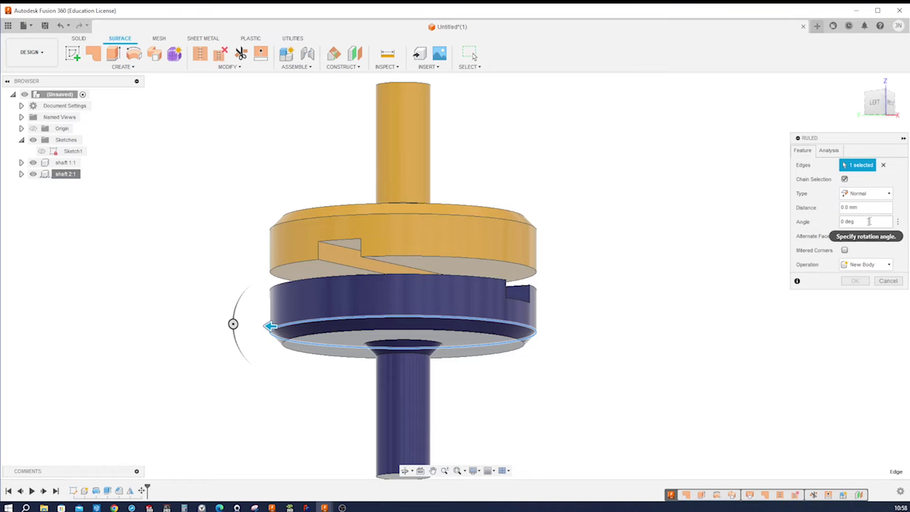
left_click(891, 195)
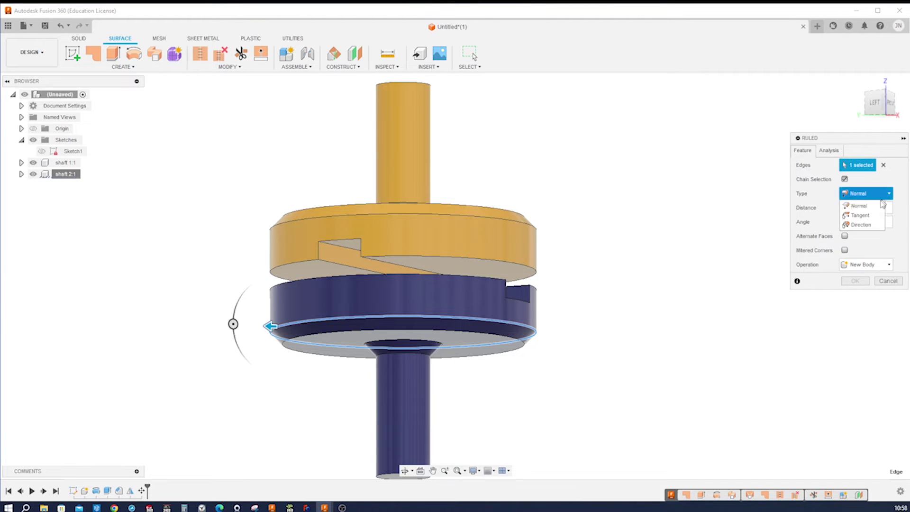
left_click(863, 223)
left_click(853, 207)
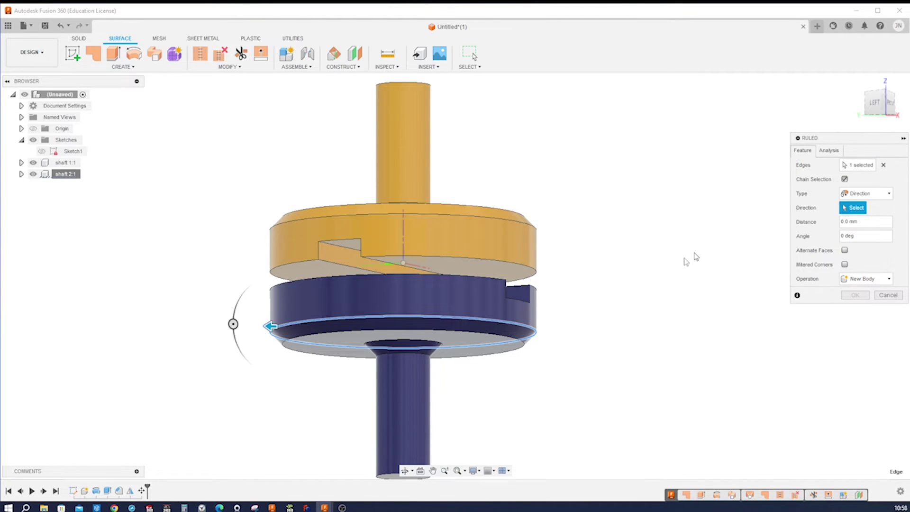
left_click(464, 344)
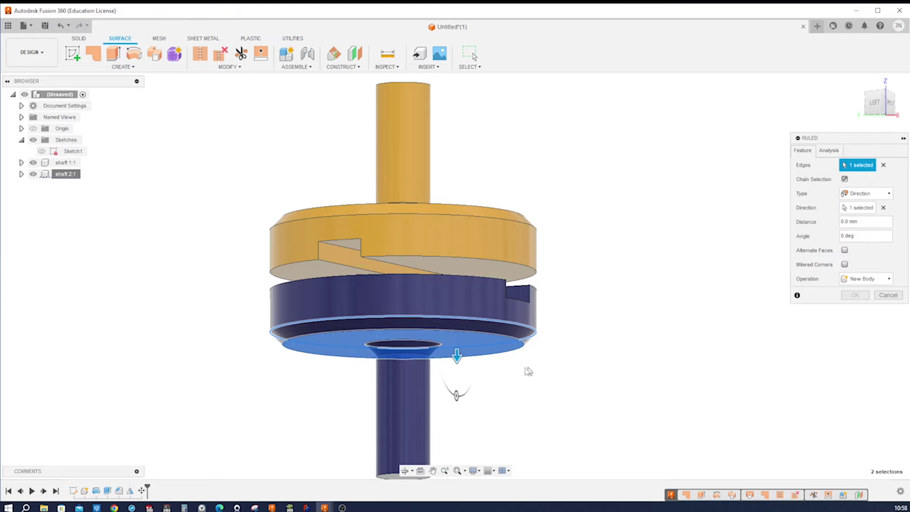
left_click_drag(457, 353, 457, 265)
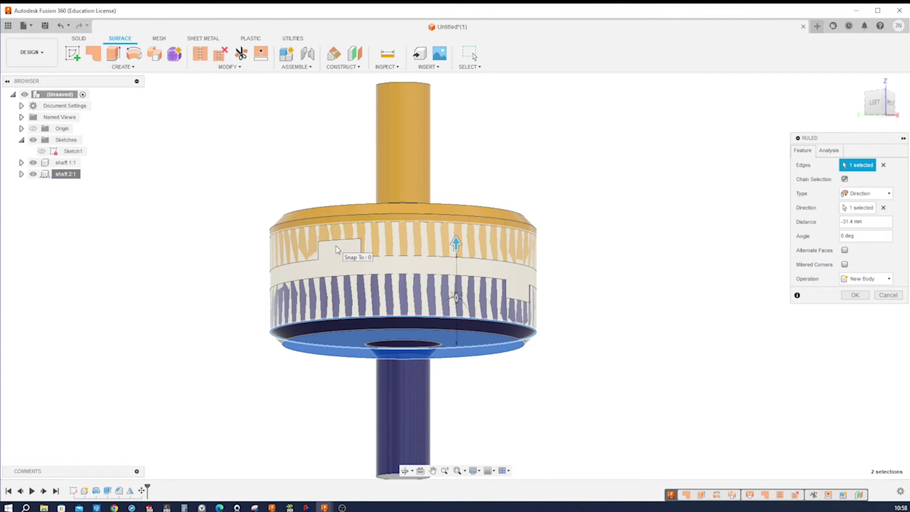
left_click(853, 296)
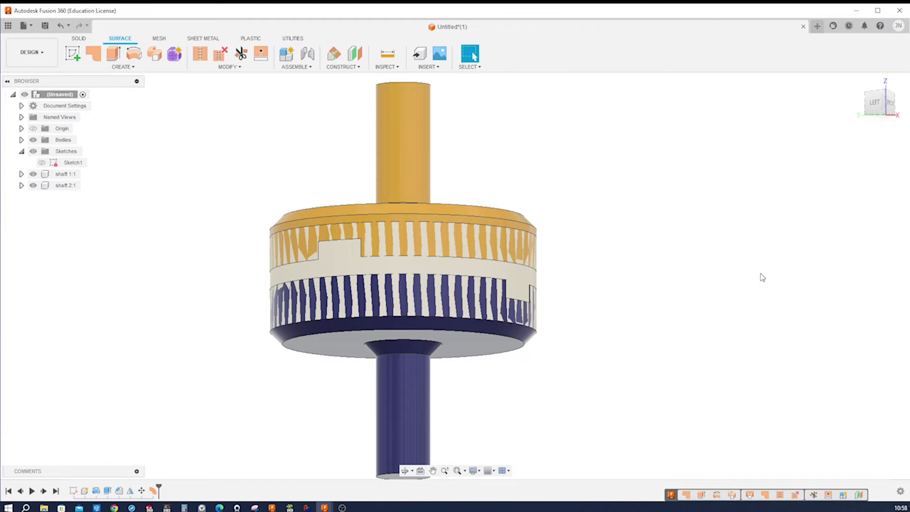
Set up a Boundary Fill using the ruled surface and the shaft 1 and shaft 2 bodies as tools
left_click(78, 38)
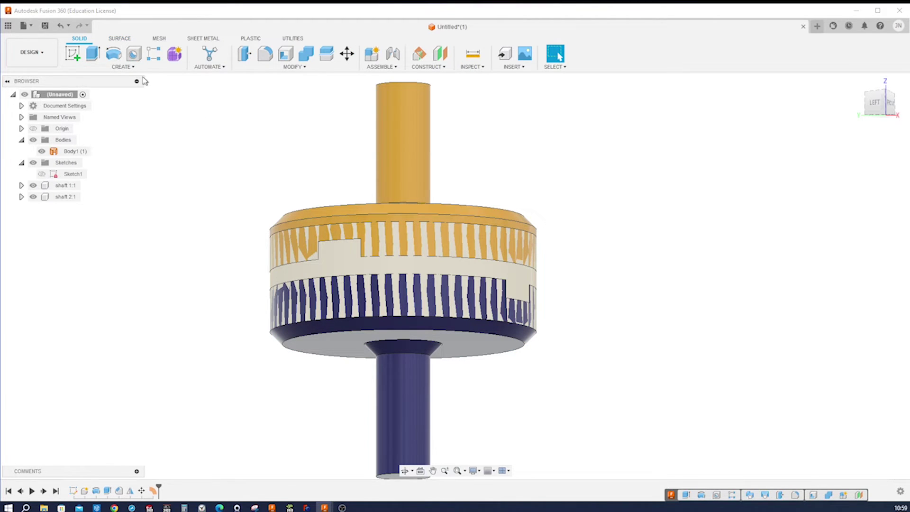
left_click(123, 67)
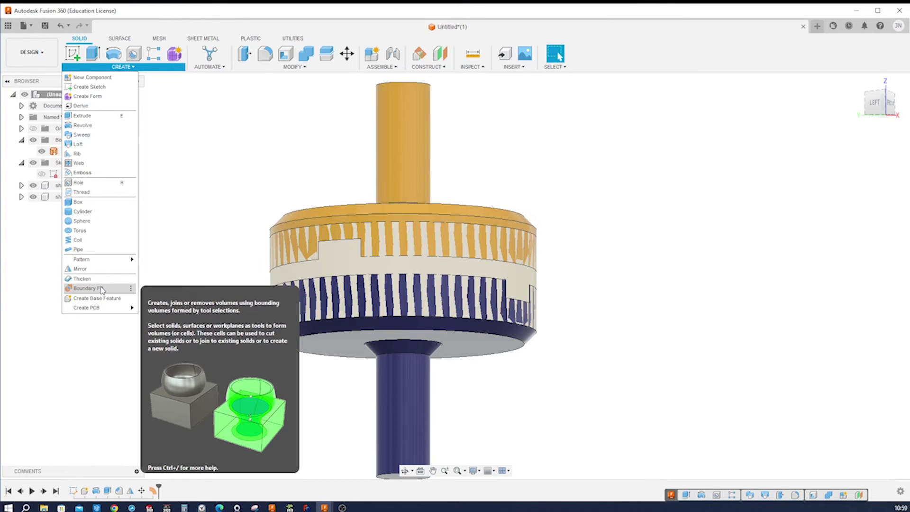
left_click(88, 288)
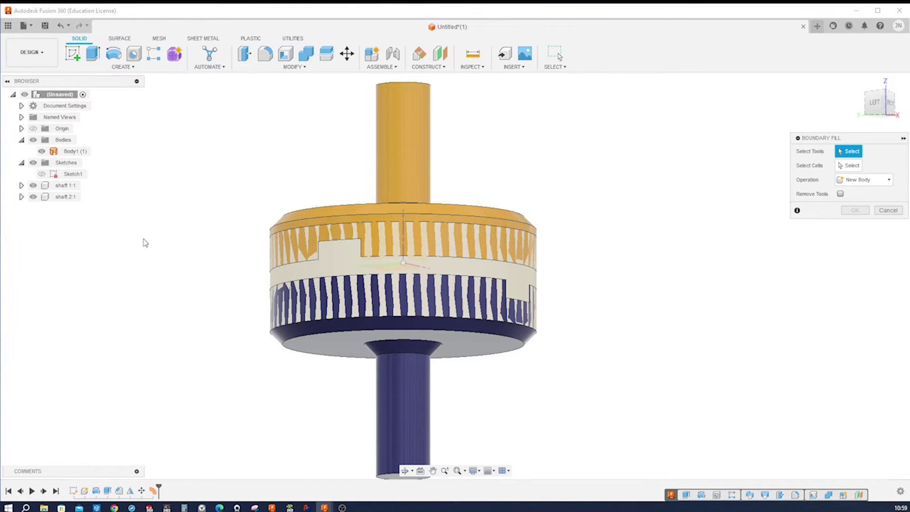
left_click(68, 151)
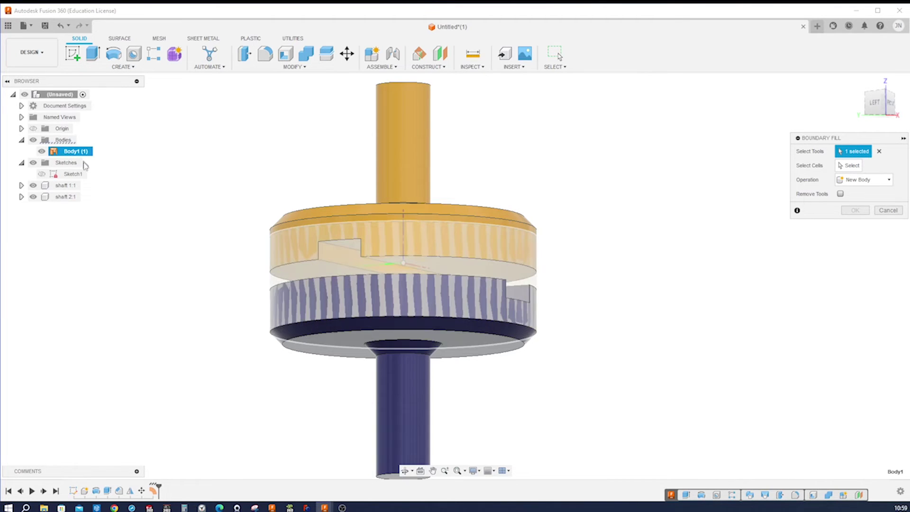
left_click(21, 185)
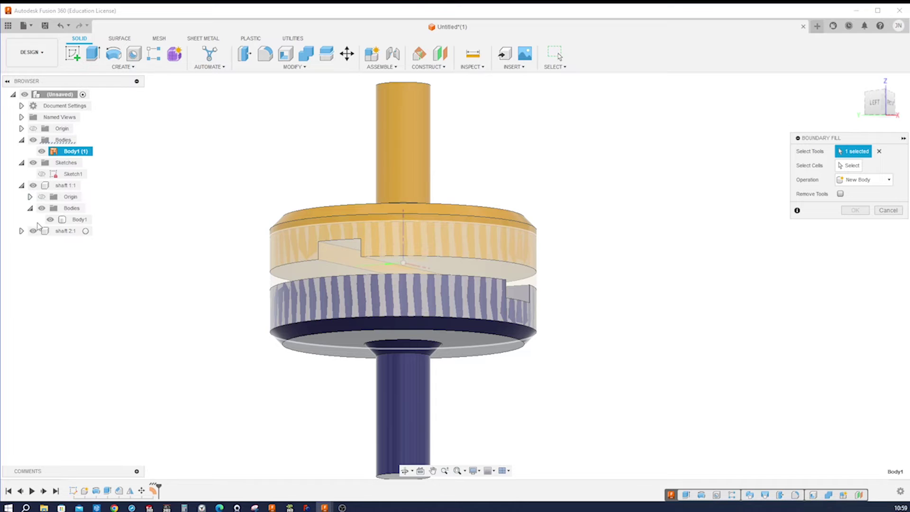
left_click(77, 220)
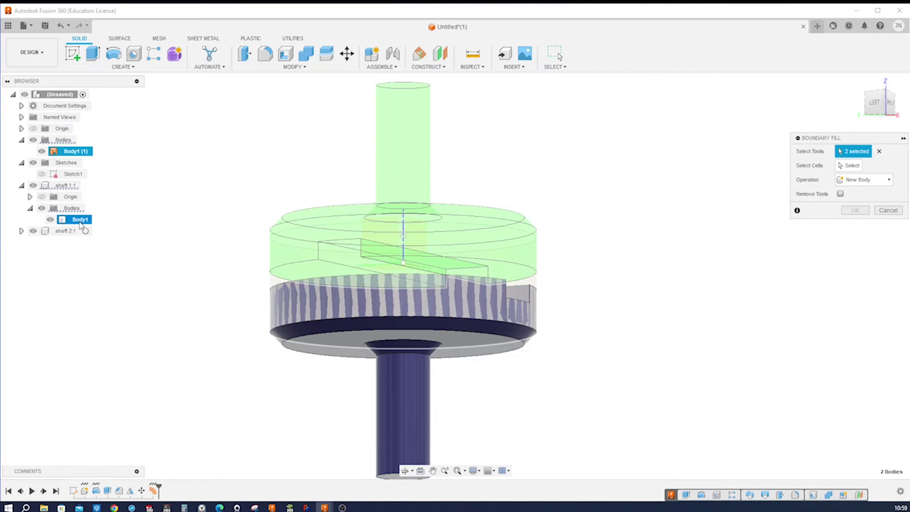
left_click(21, 230)
left_click(29, 254)
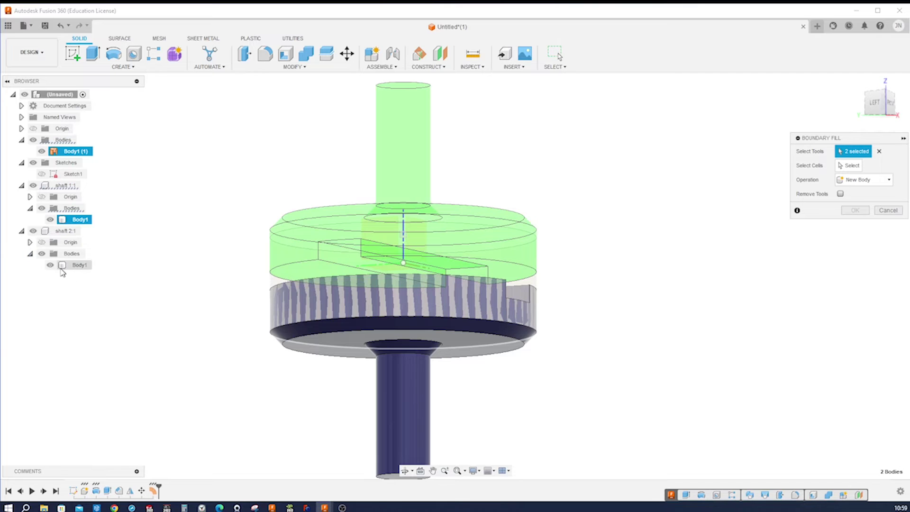
left_click(77, 265)
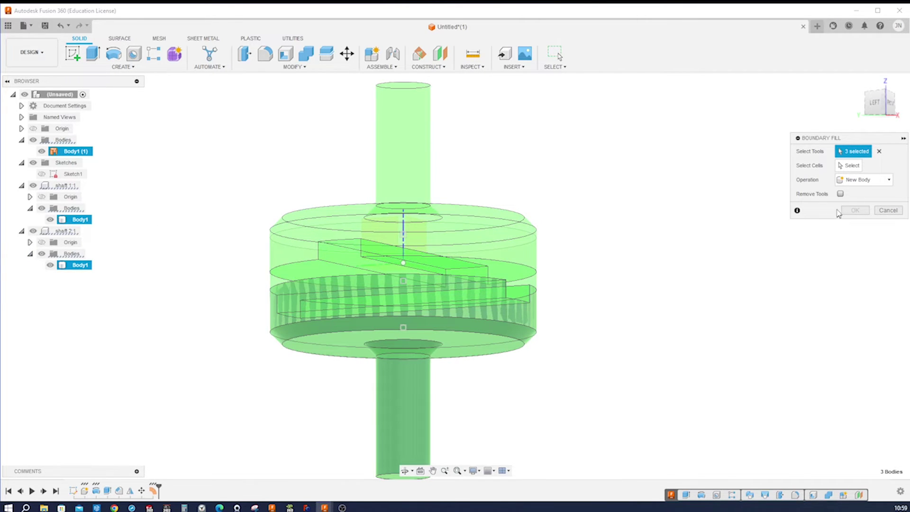
Fill the cell enclosed between the two slotted discs as a new component, and hide the ruled surface body
left_click(849, 165)
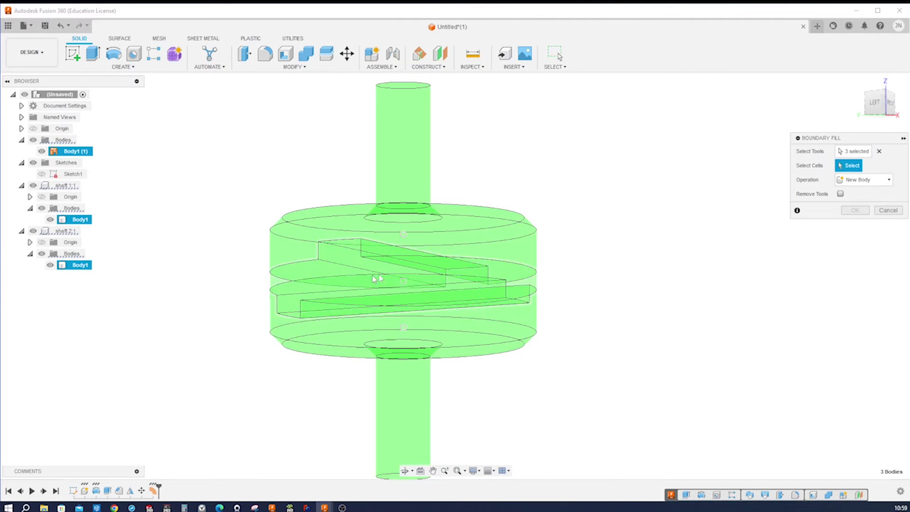
middle_click_drag(587, 272, 571, 275, "shift")
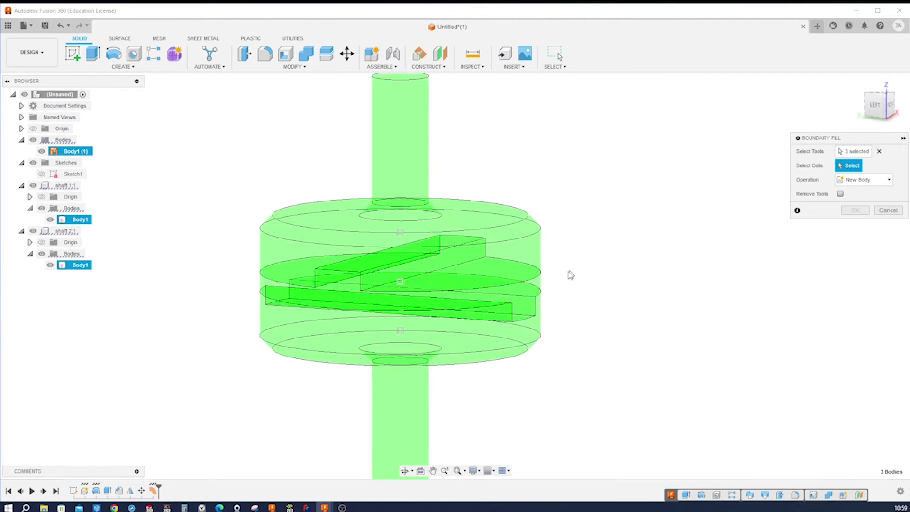
left_click(345, 292)
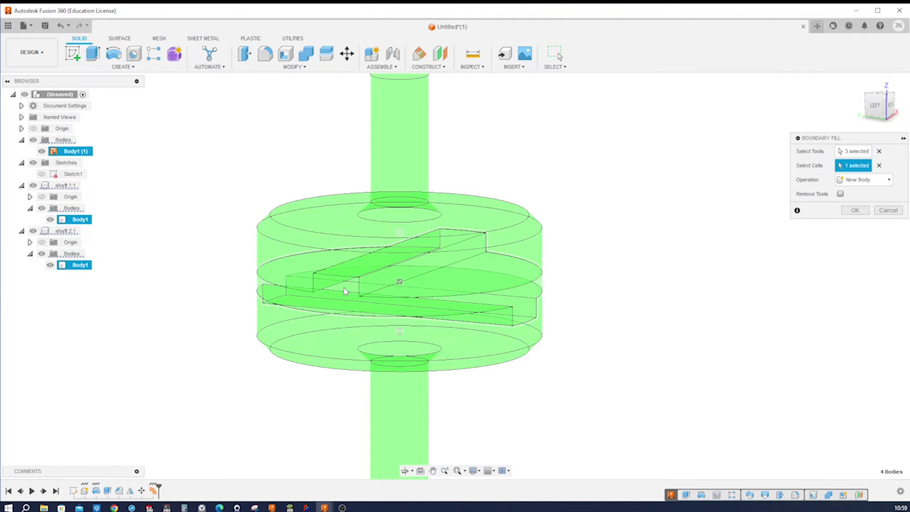
left_click(884, 180)
left_click(856, 231)
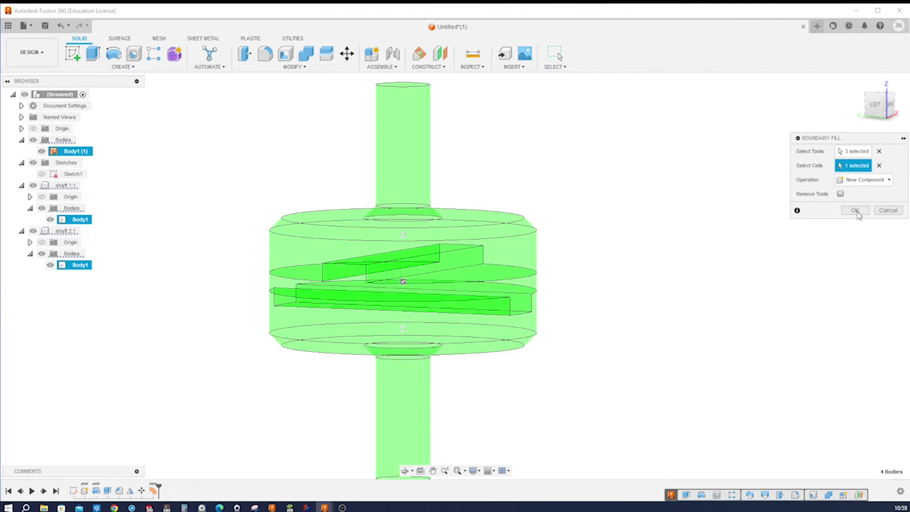
left_click(856, 211)
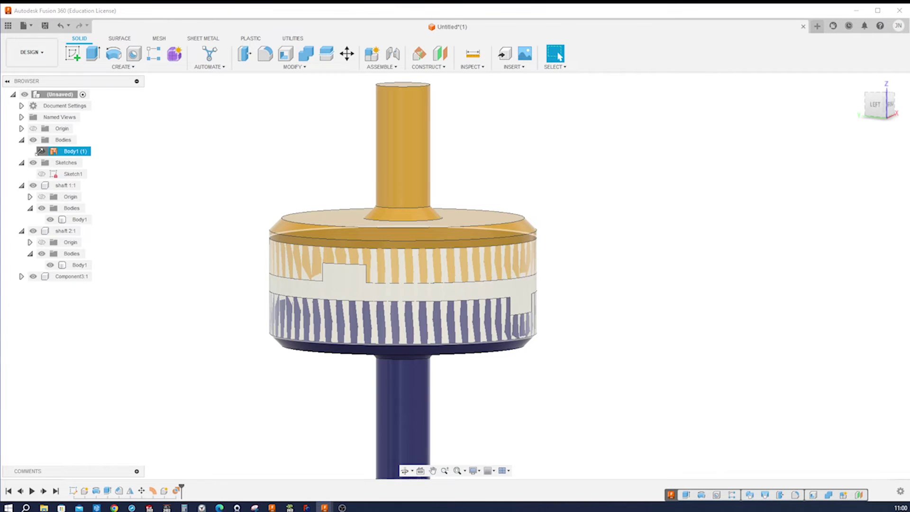
left_click(42, 151)
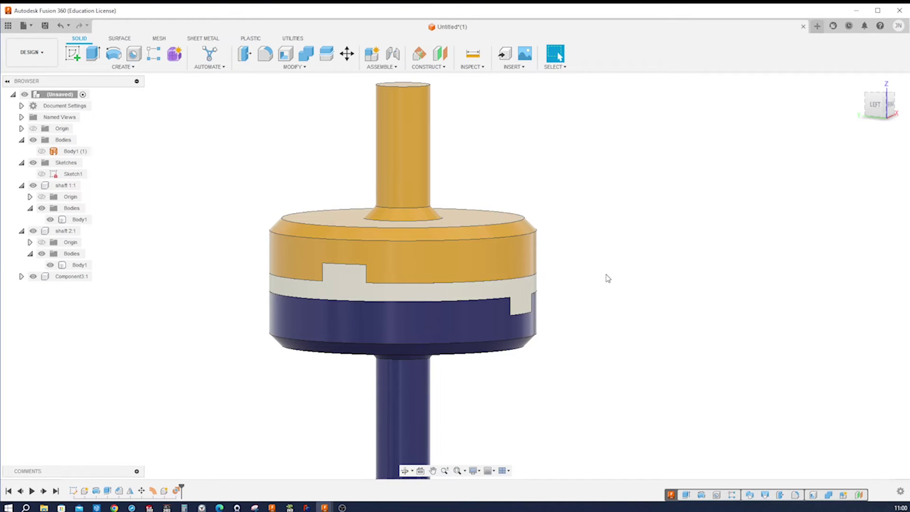
Rename the new middle component to "disk"
middle_click_drag(608, 278, 526, 262, "shift")
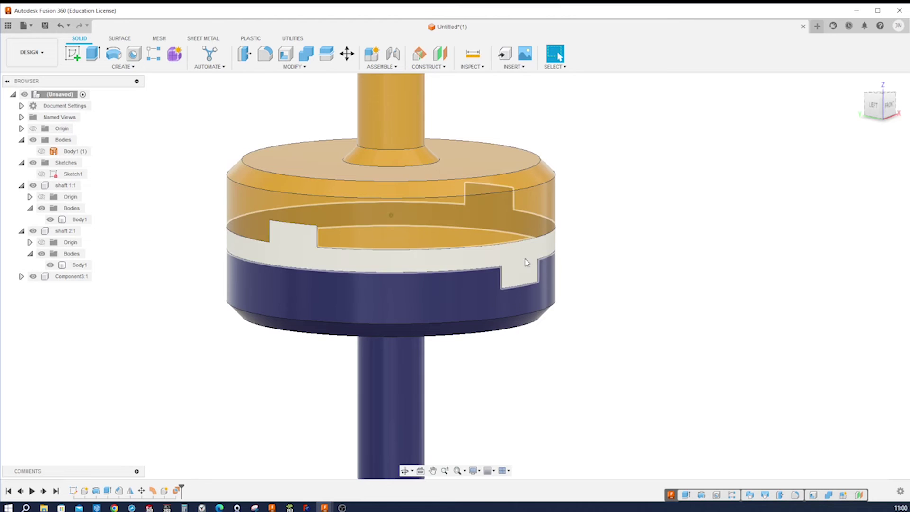
right_click(58, 277)
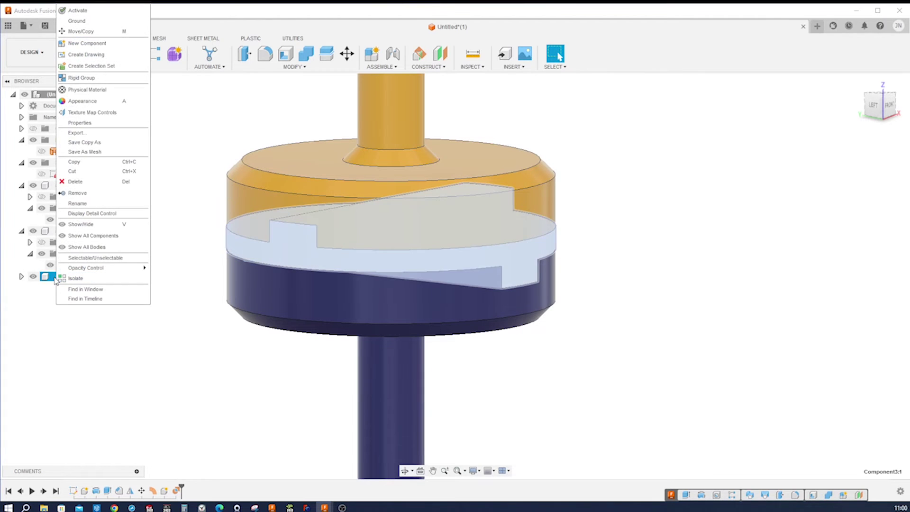
left_click(84, 204)
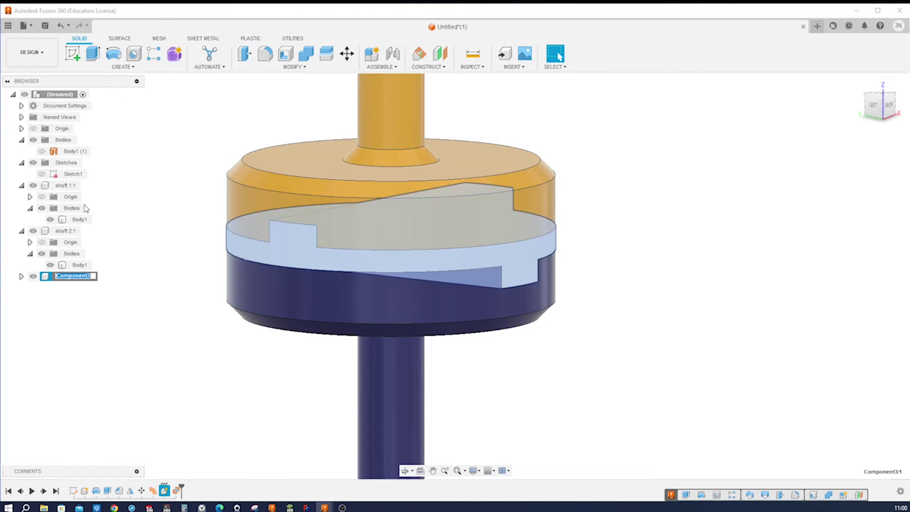
type("disk")
key("Return")
left_click(658, 371)
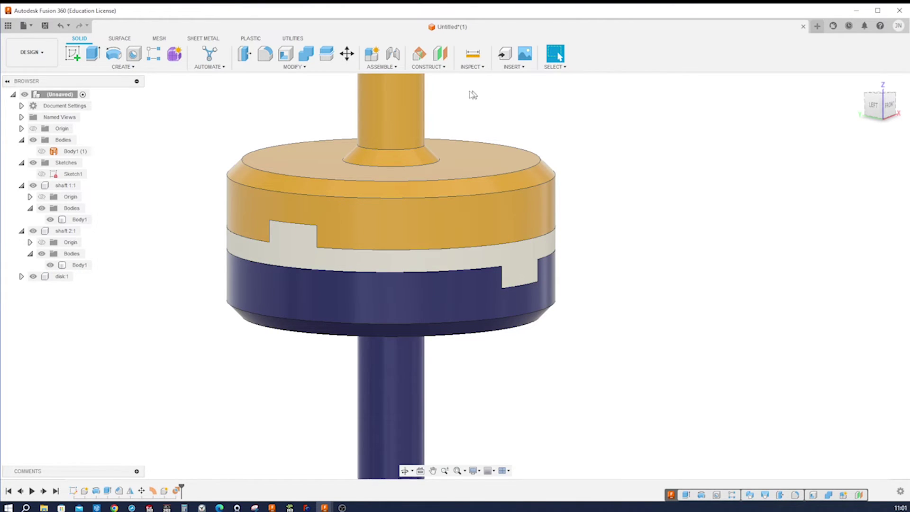
Create a joint origin at the assembly's origin point with zero angle and offsets
key("s")
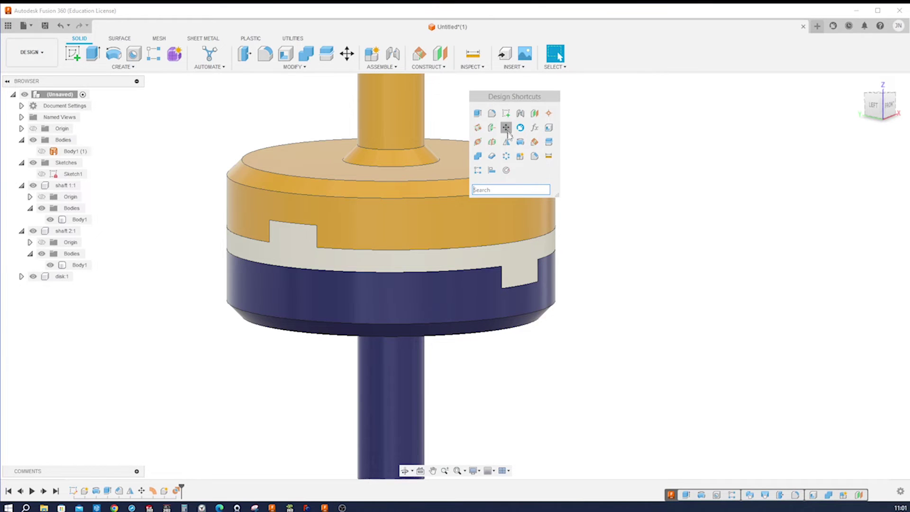
left_click(506, 170)
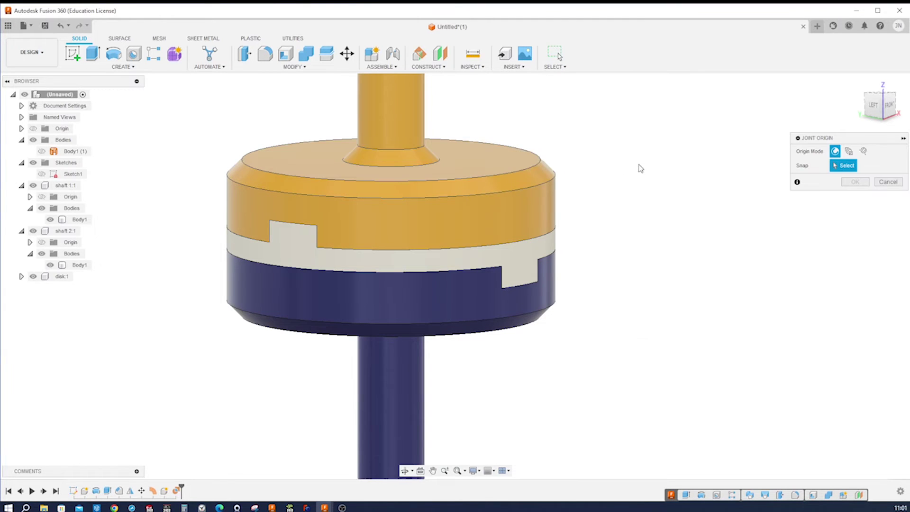
left_click(22, 128)
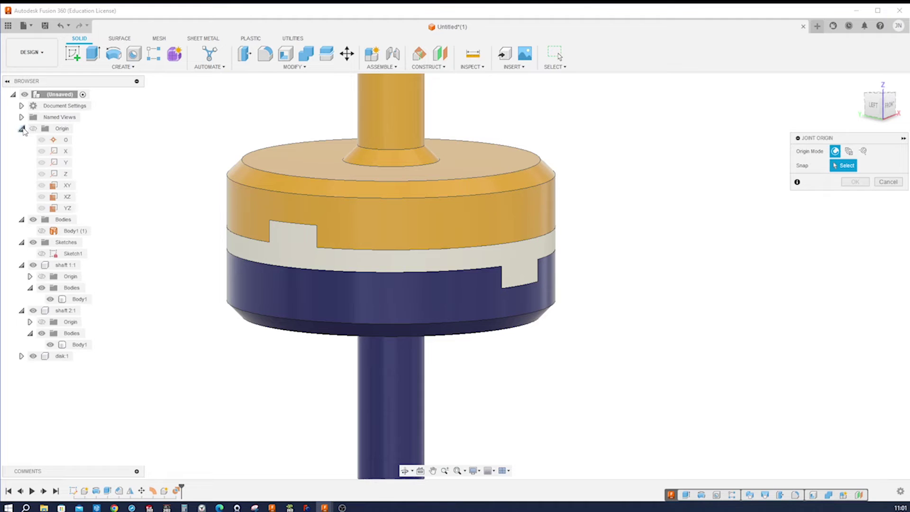
left_click(55, 143)
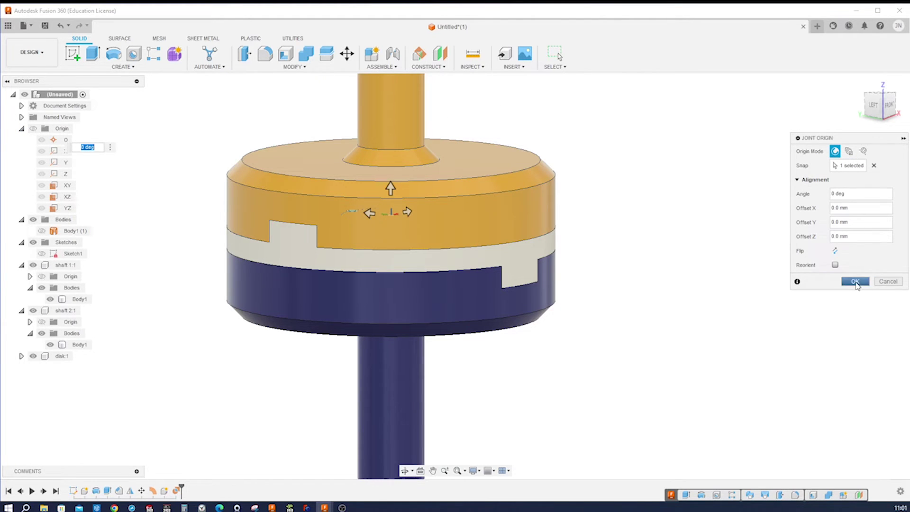
left_click(856, 282)
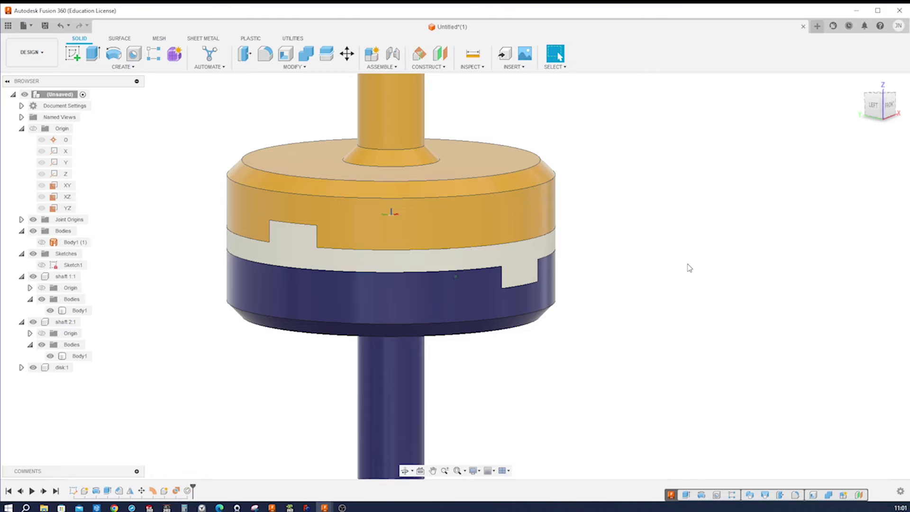
Pull shaft 1 and the disk sideways away from shaft 2 so the slots and tongues are exposed
scroll(452, 280, "down", 2)
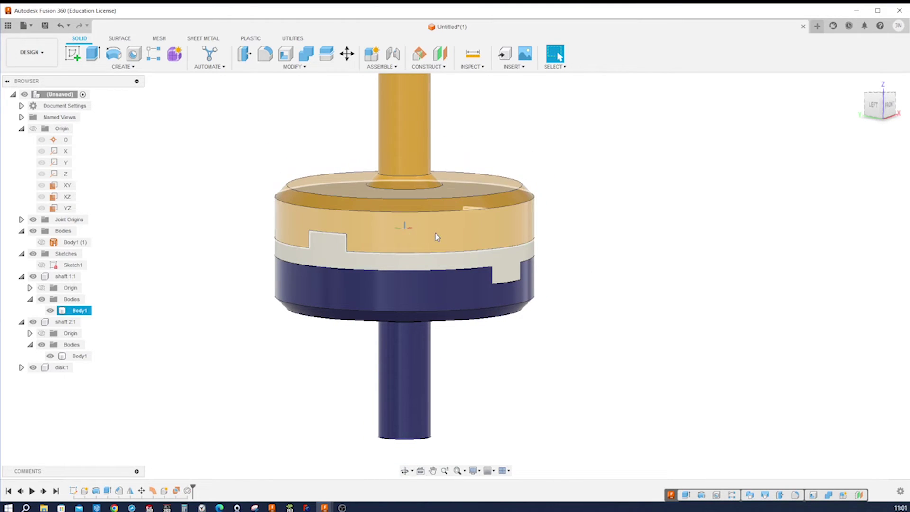
left_click_drag(437, 237, 721, 213)
left_click_drag(497, 275, 669, 277)
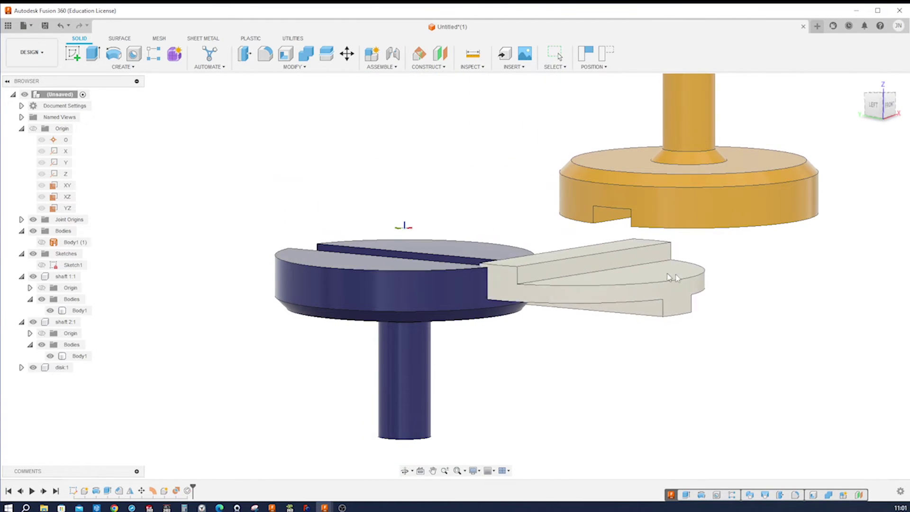
Move shaft 2 clear of the other parts and join its free end to the assembly's joint origin with a Revolute joint
left_click_drag(500, 296, 567, 158)
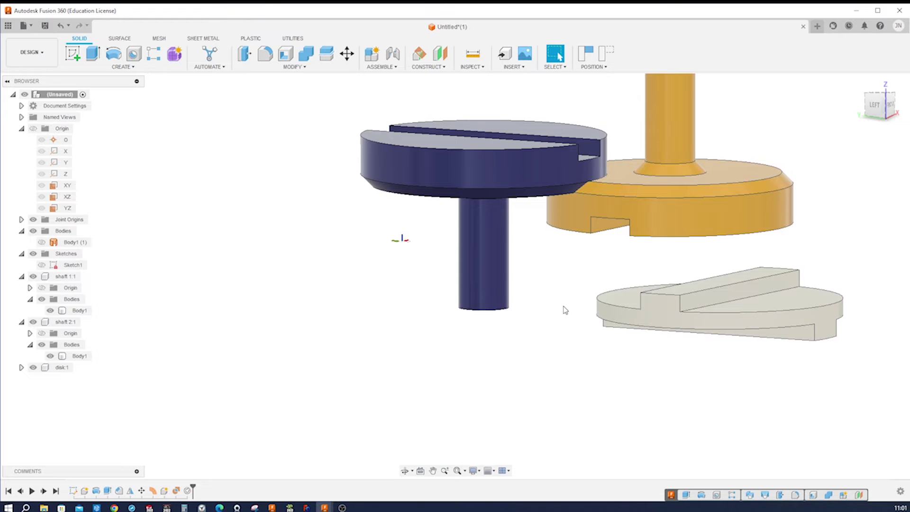
left_click(399, 67)
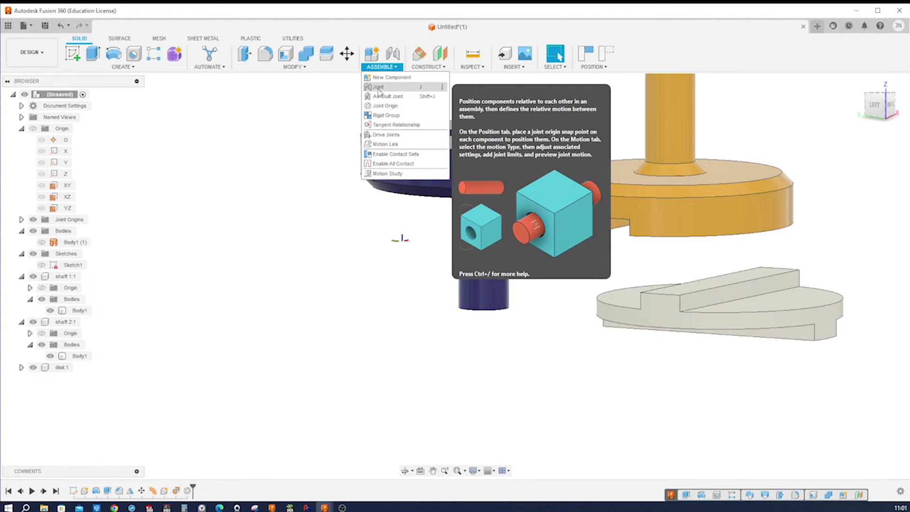
left_click(378, 87)
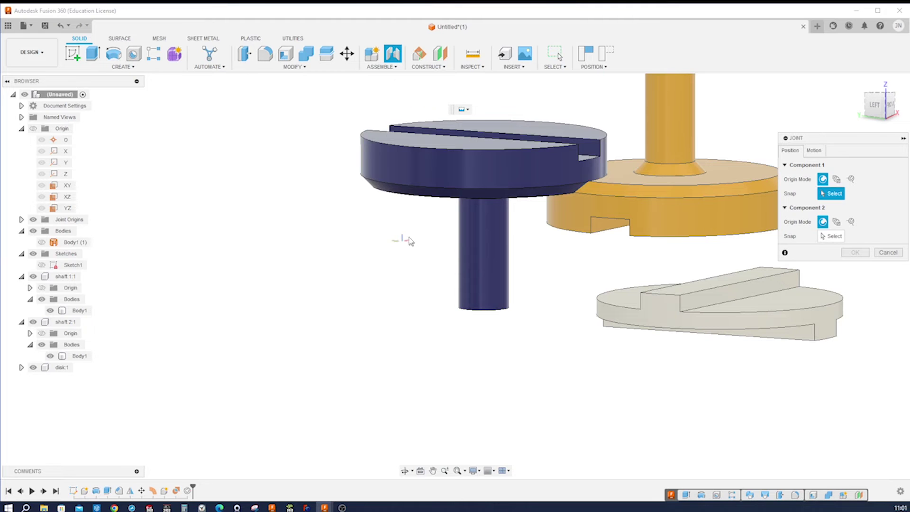
middle_click_drag(416, 254, 514, 283, "shift")
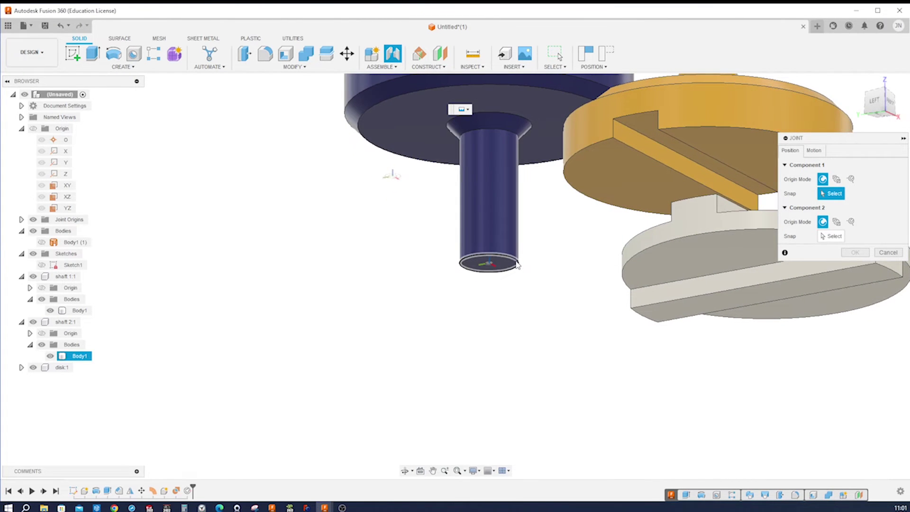
left_click(517, 266)
left_click(388, 177)
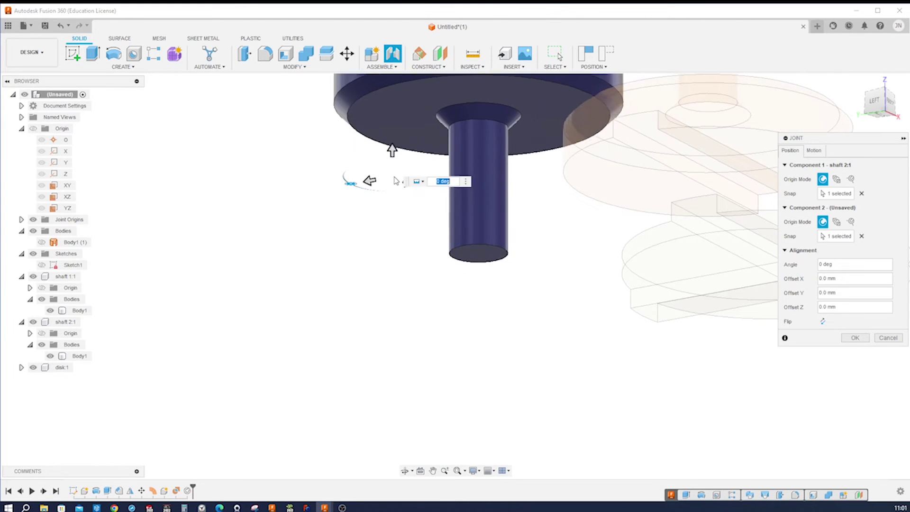
left_click(422, 183)
left_click(431, 203)
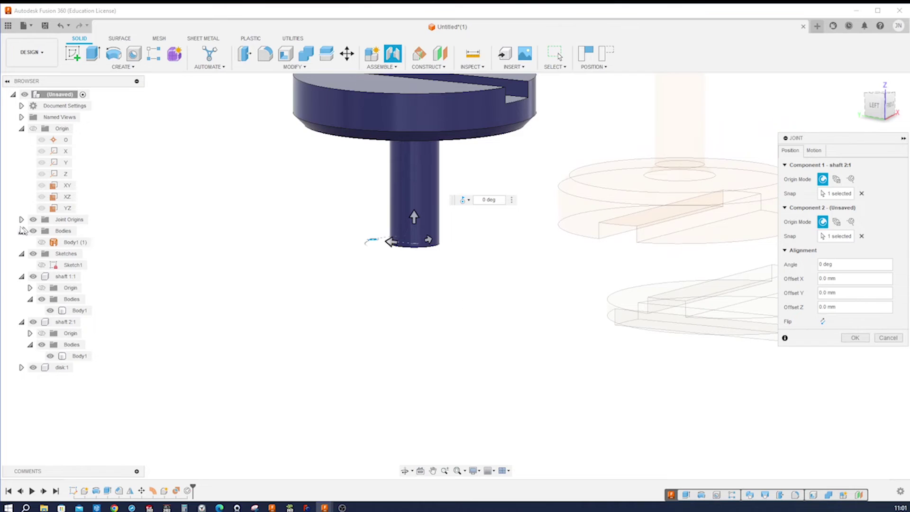
left_click(21, 219)
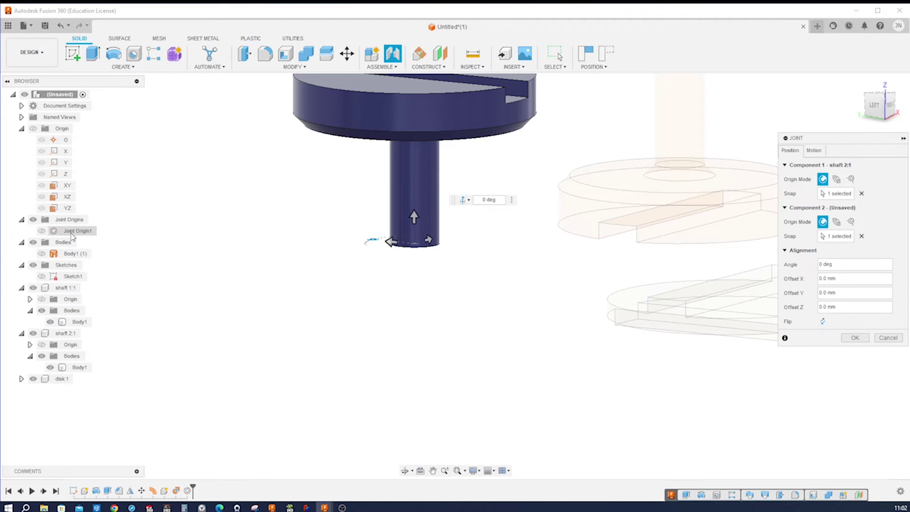
left_click(856, 338)
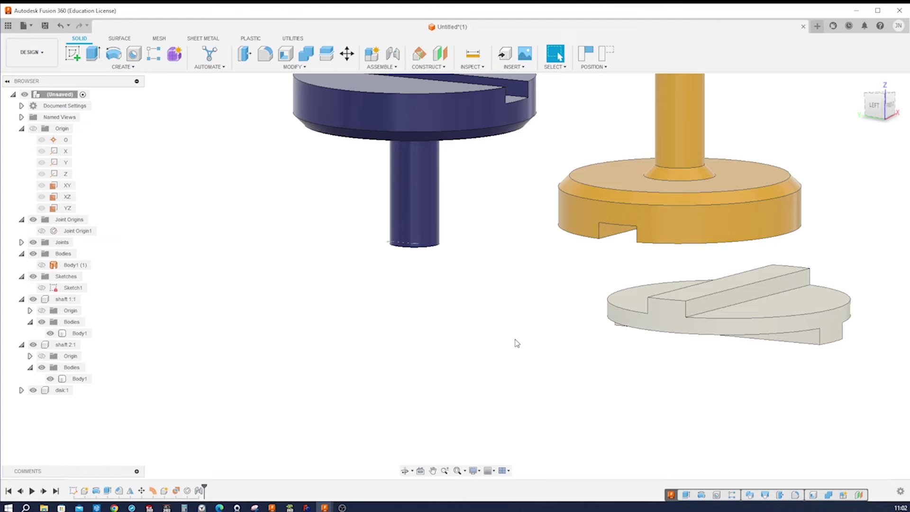
Move the disk up above shaft 1 so its lower tongue is accessible
key("F6")
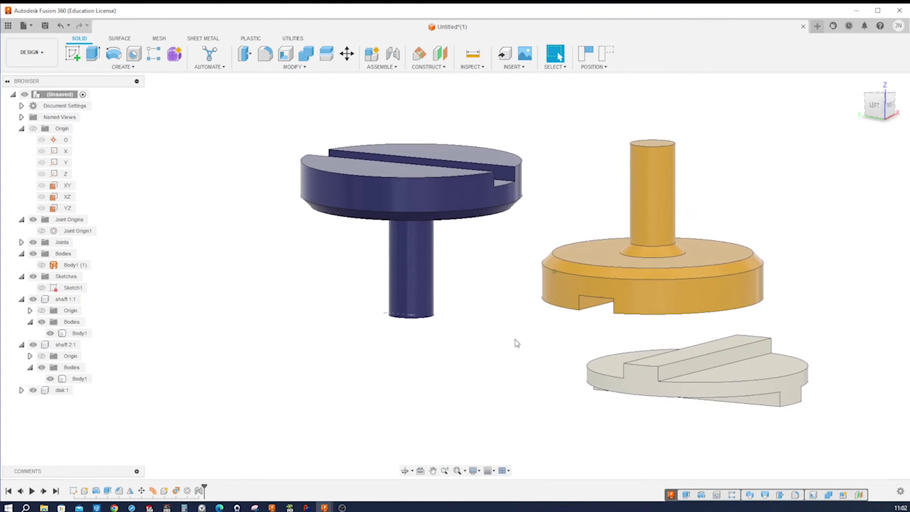
left_click_drag(671, 431, 600, 138)
mouse_move(520, 226)
middle_mouse_down("shift")
mouse_move(542, 215)
mouse_move(527, 237)
middle_mouse_up("shift")
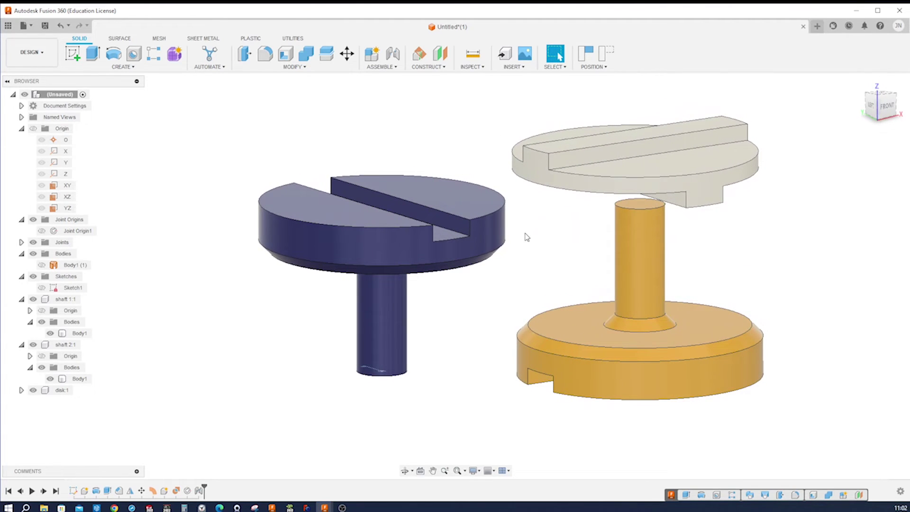
Create a Slider joint from the midpoint of shaft 2's slot floor edge to the midpoint of the disk's lower tongue edge
key("j")
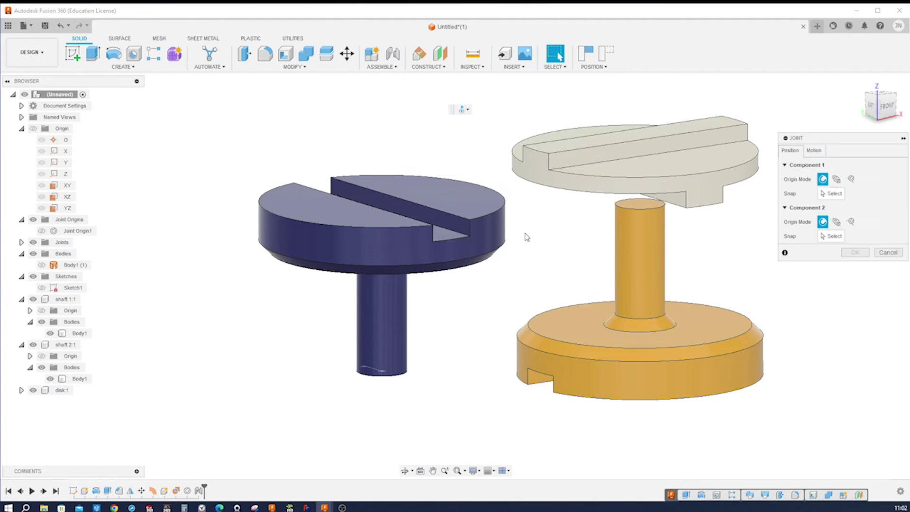
left_click(814, 151)
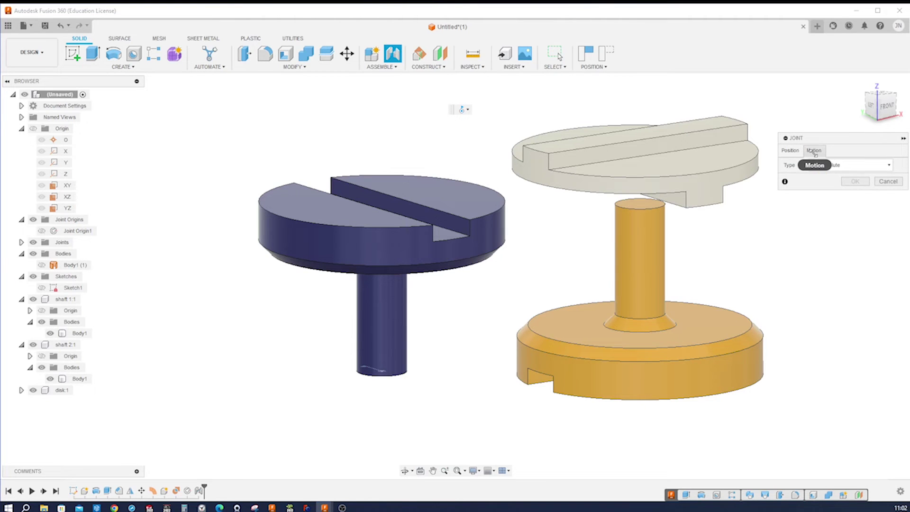
left_click(887, 165)
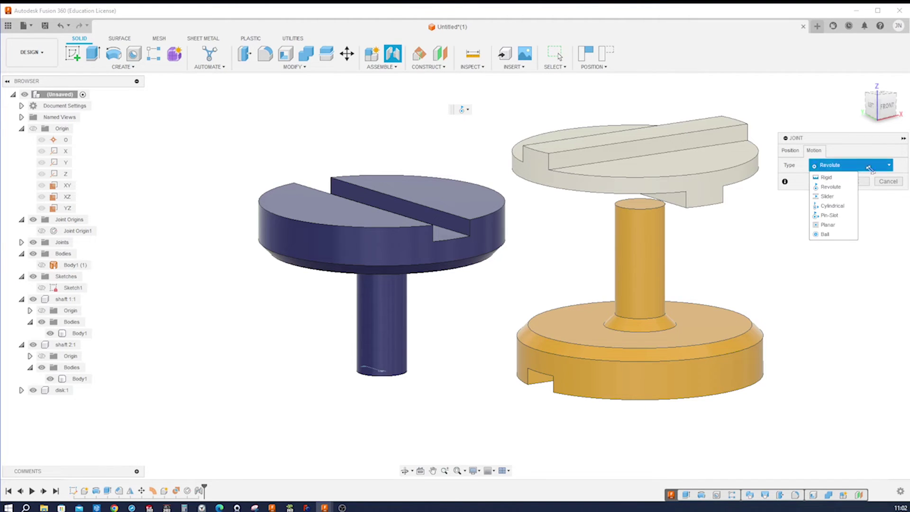
left_click(827, 195)
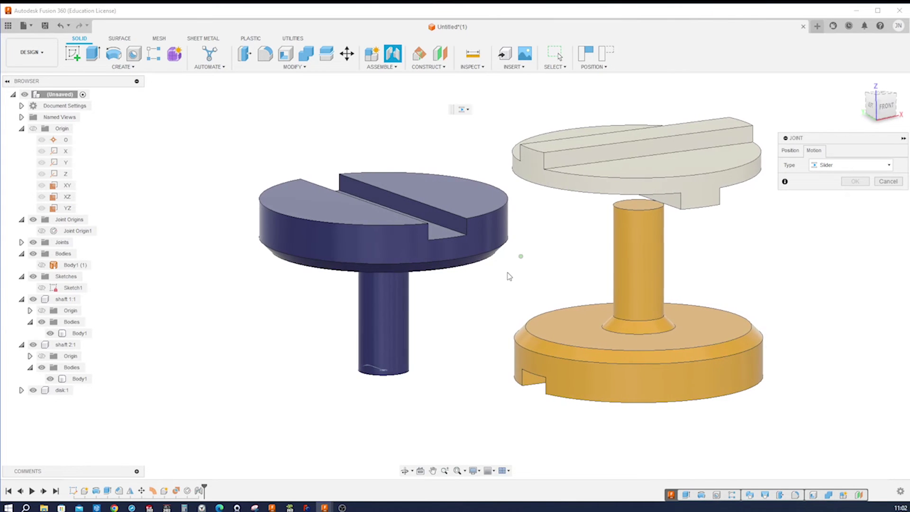
scroll(517, 256, "up", 1)
scroll(509, 276, "up", 3)
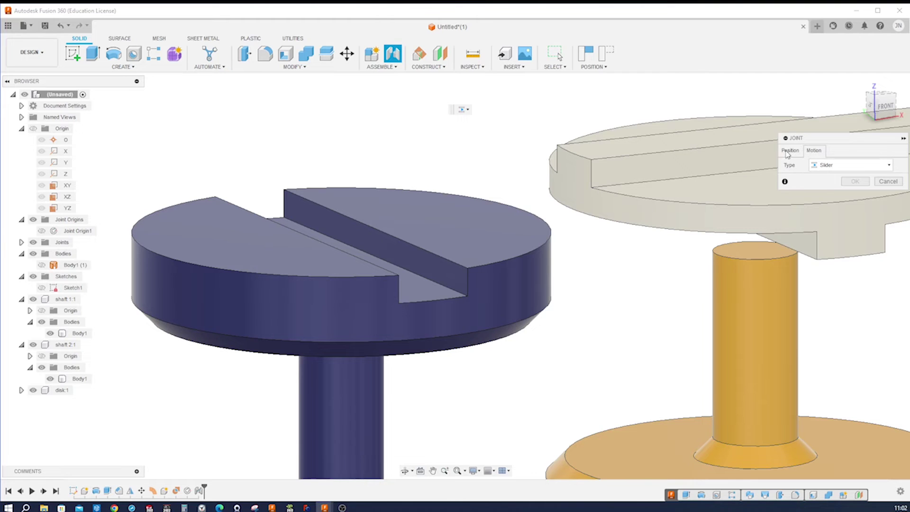
left_click(789, 151)
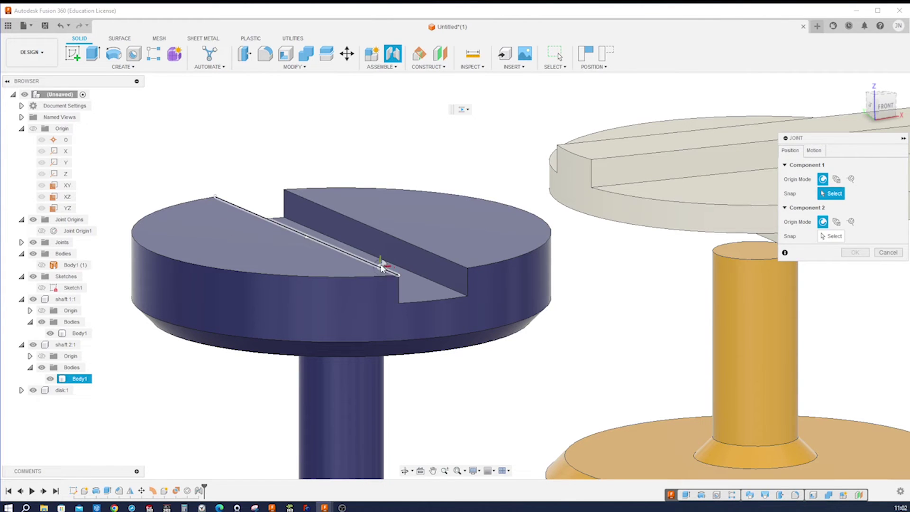
left_click(382, 264)
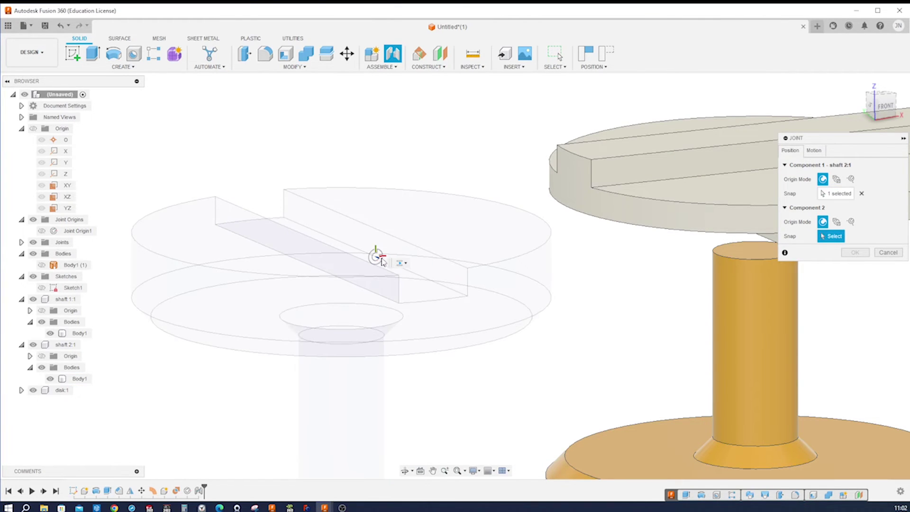
mouse_move(376, 254)
middle_mouse_down("shift")
mouse_move(386, 257)
mouse_move(365, 244)
middle_mouse_up("shift")
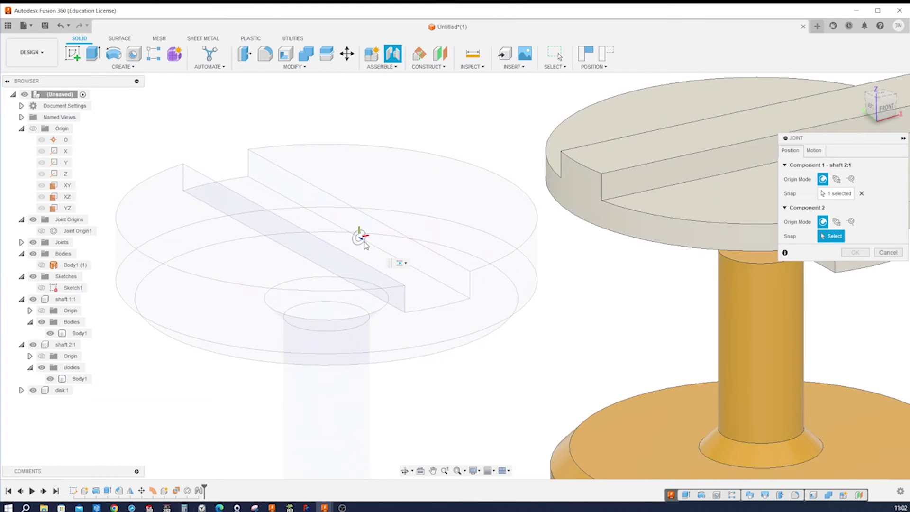
middle_click_drag(601, 324, 702, 289, "shift")
scroll(702, 288, "up", 5)
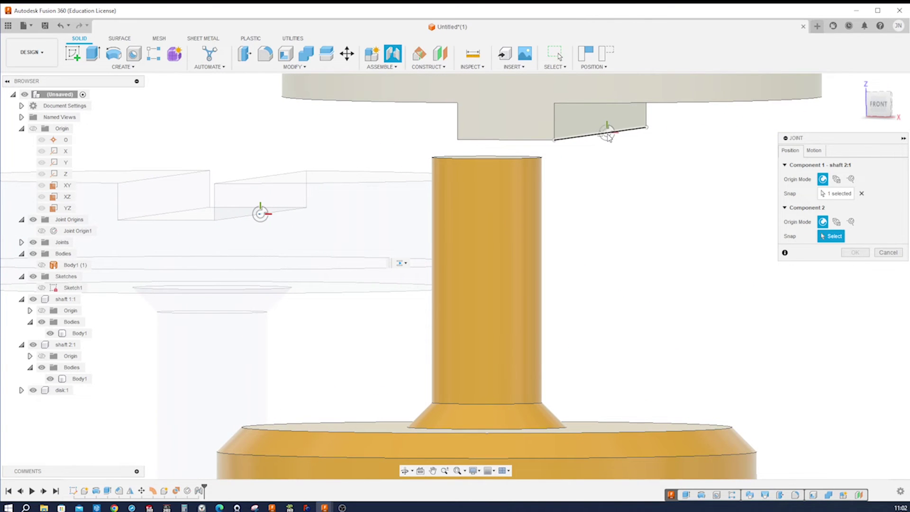
left_click(603, 137)
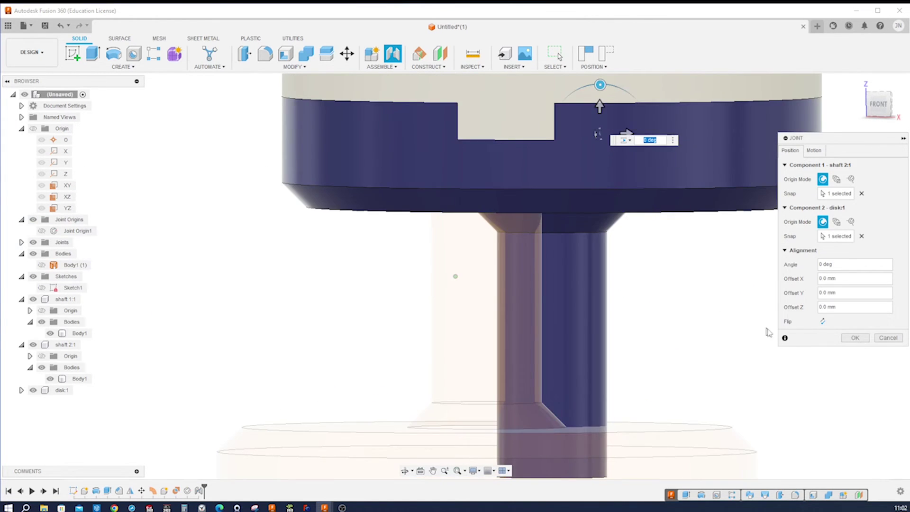
left_click(855, 337)
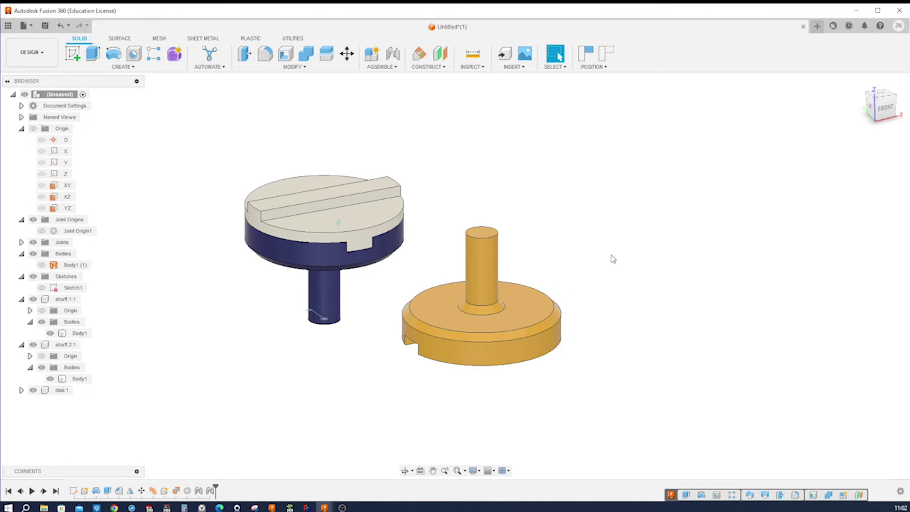
Create a Slider joint from the midpoint of the disk's upper tongue edge to the matching slot edge of shaft 1
key("j")
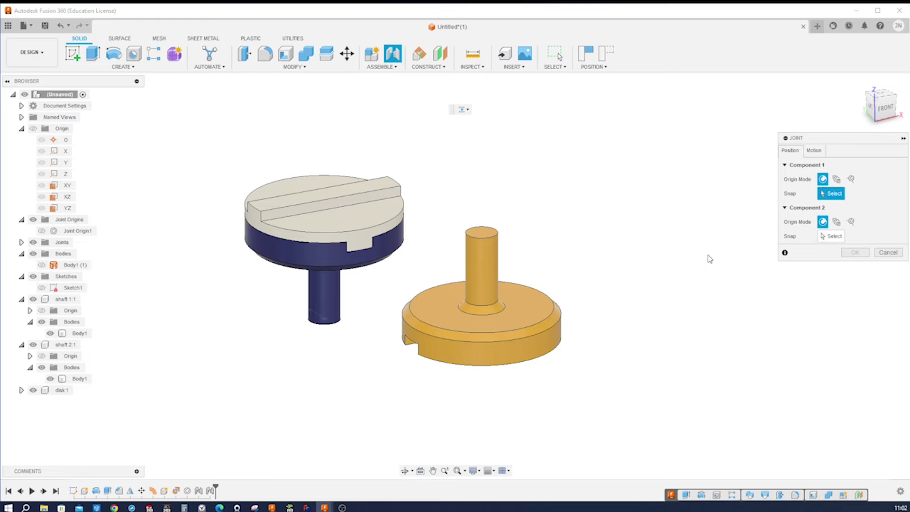
left_click(814, 150)
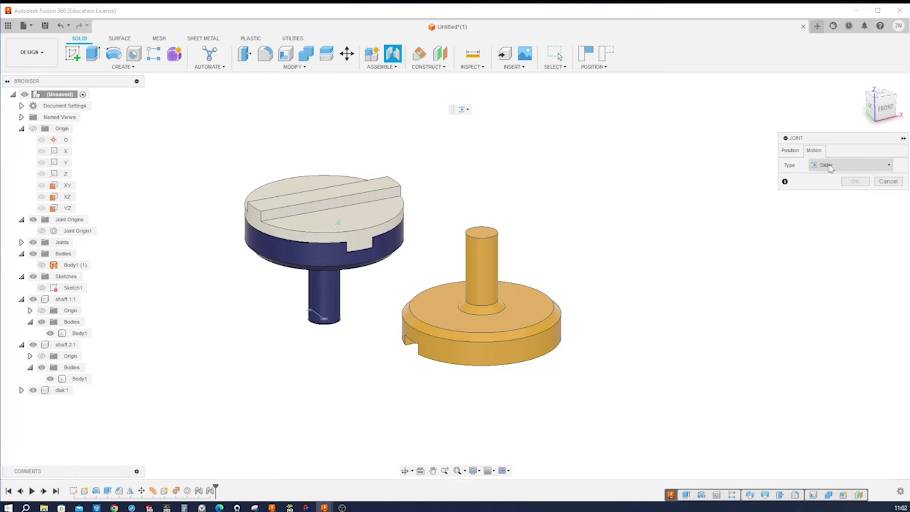
left_click(791, 151)
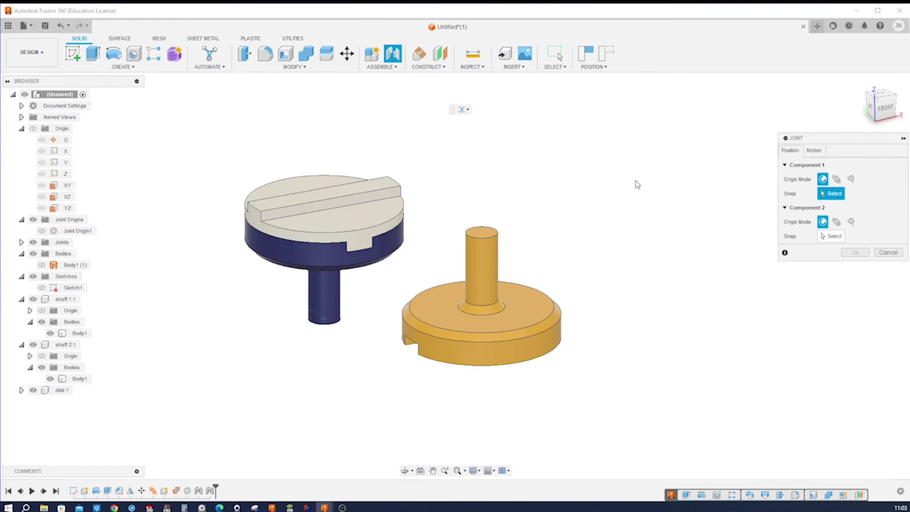
key("F6")
scroll(536, 181, "up", 3)
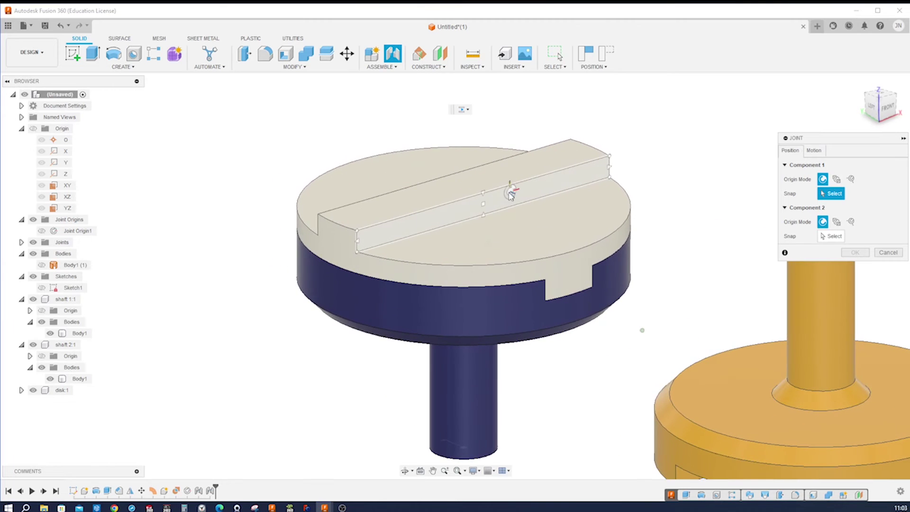
left_click(482, 193)
middle_click_drag(482, 193, 541, 340, "shift")
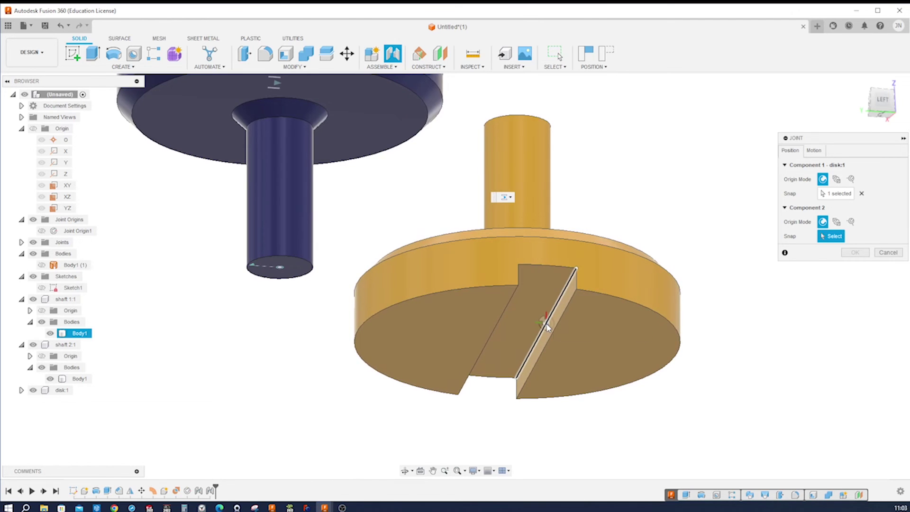
left_click(545, 332)
left_click(856, 339)
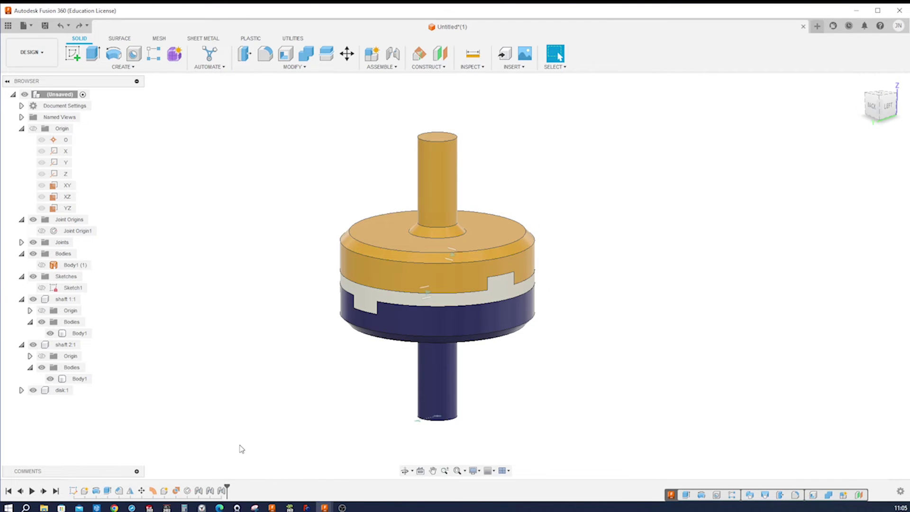
Create a second joint origin from the assembly's origin point, offset about 30 mm in X and 130 mm in Z
key("s")
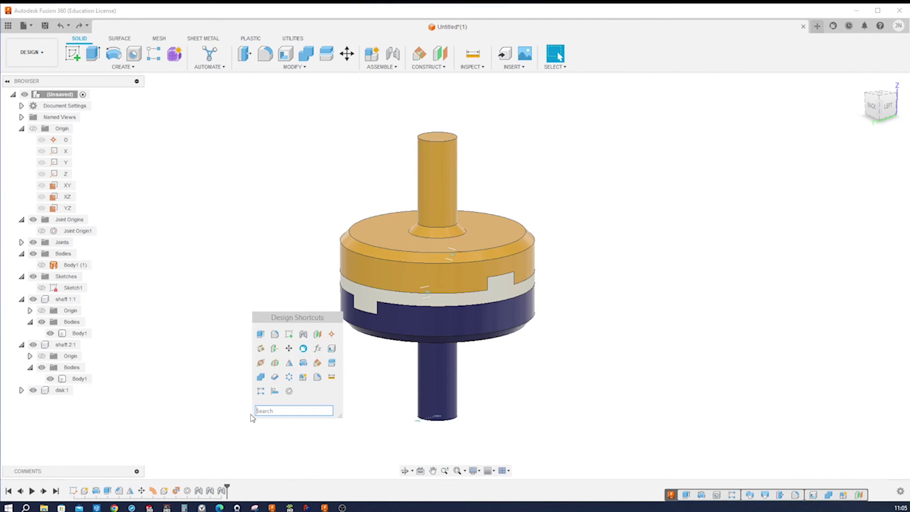
left_click(290, 391)
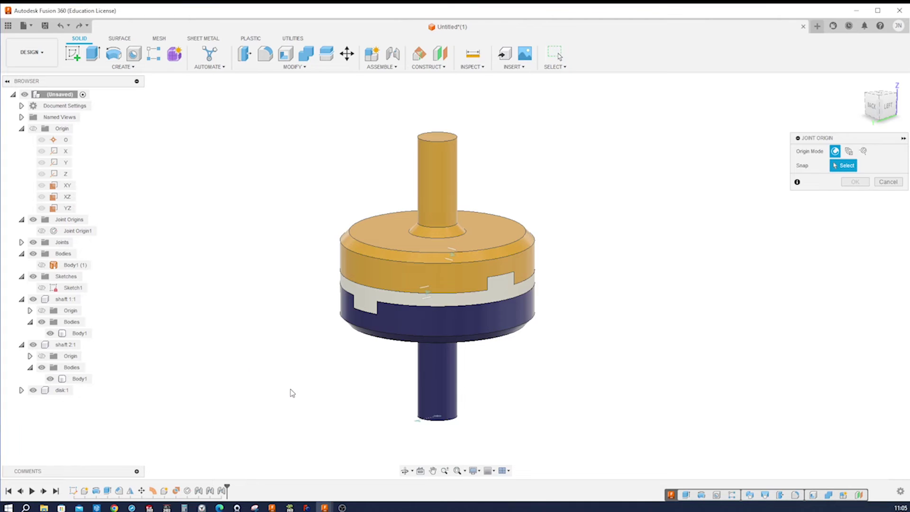
left_click(61, 140)
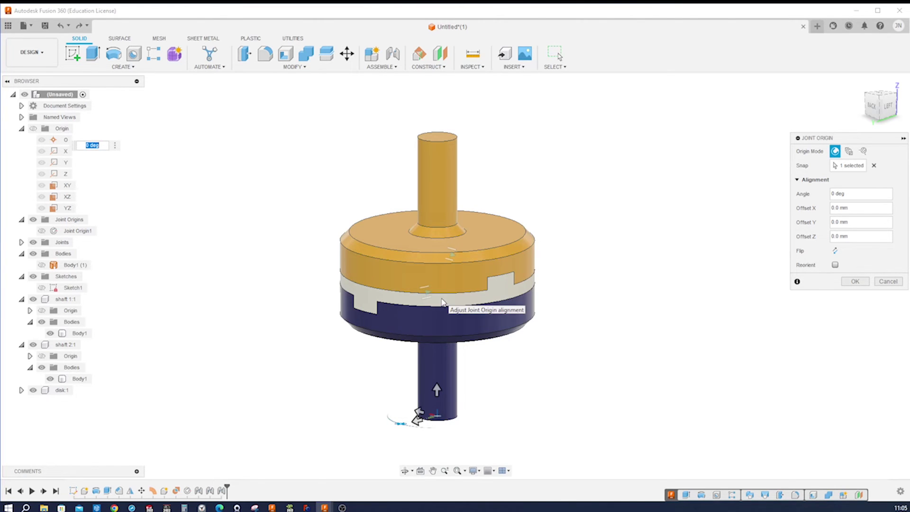
left_click(832, 236)
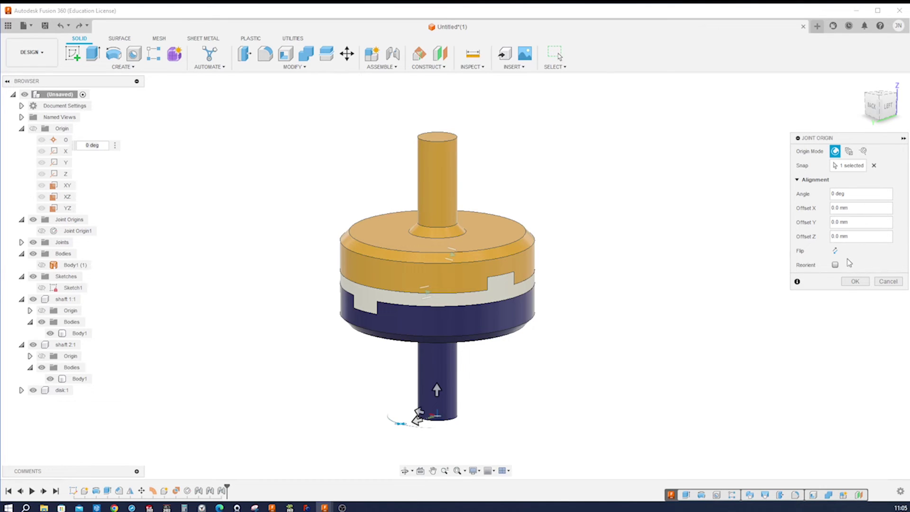
type("13")
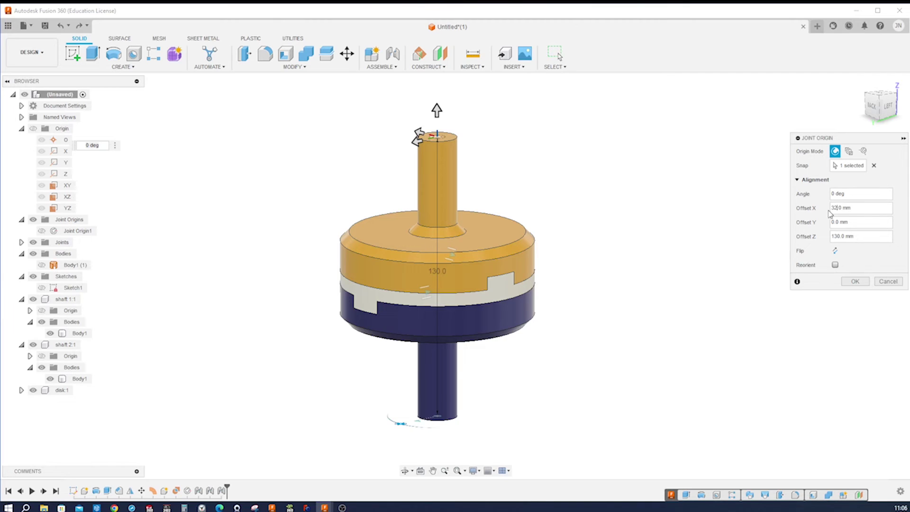
key("Tab")
left_click(848, 282)
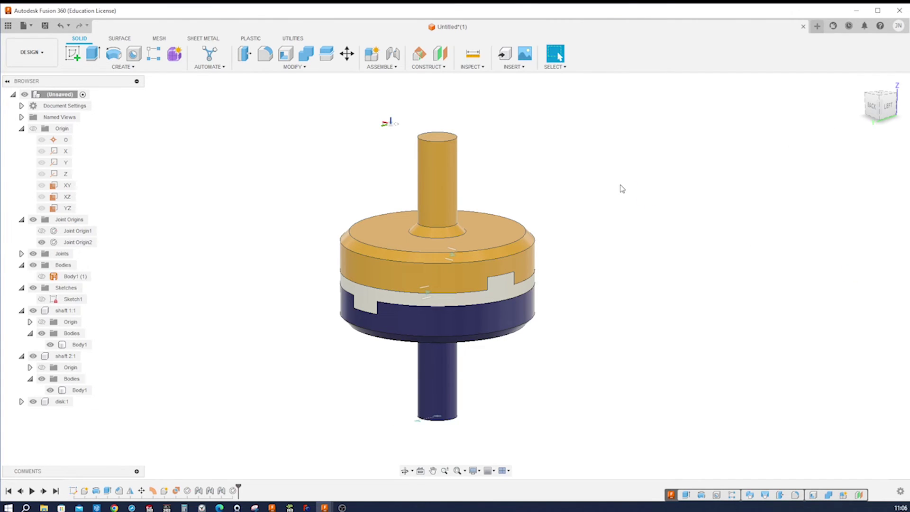
Create a Revolute joint from the center of shaft 1's free end face to the second joint origin, with zero angle and offsets
key("j")
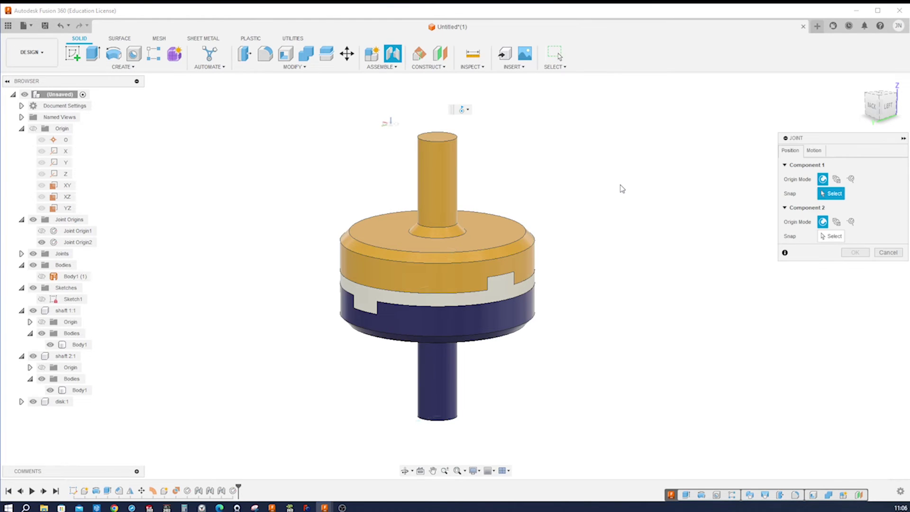
left_click(813, 150)
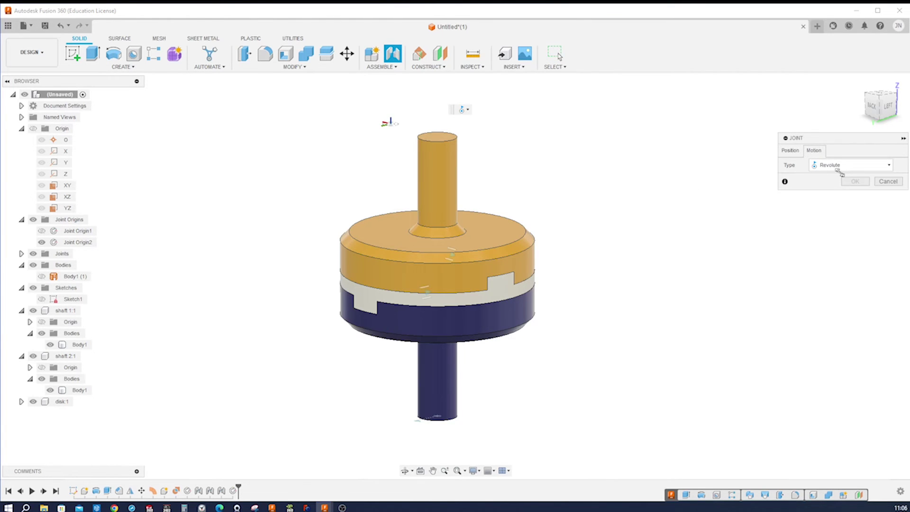
left_click(790, 150)
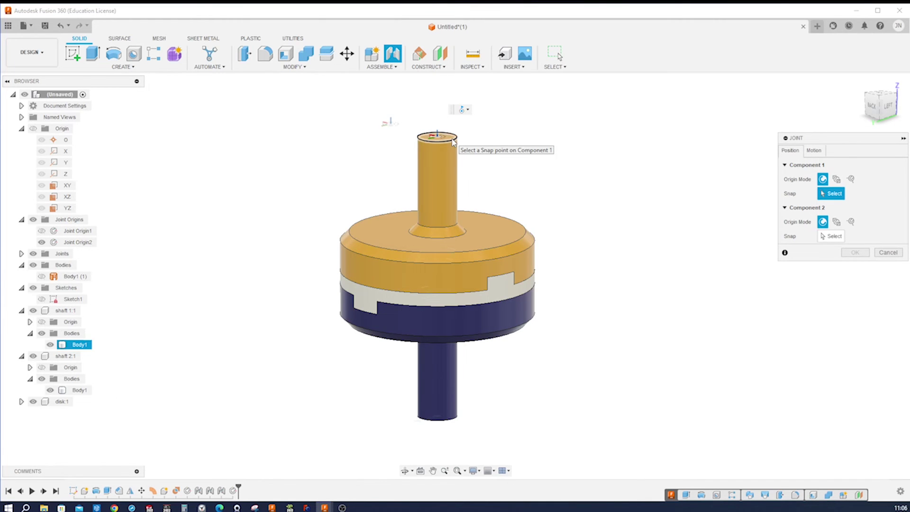
left_click(439, 139)
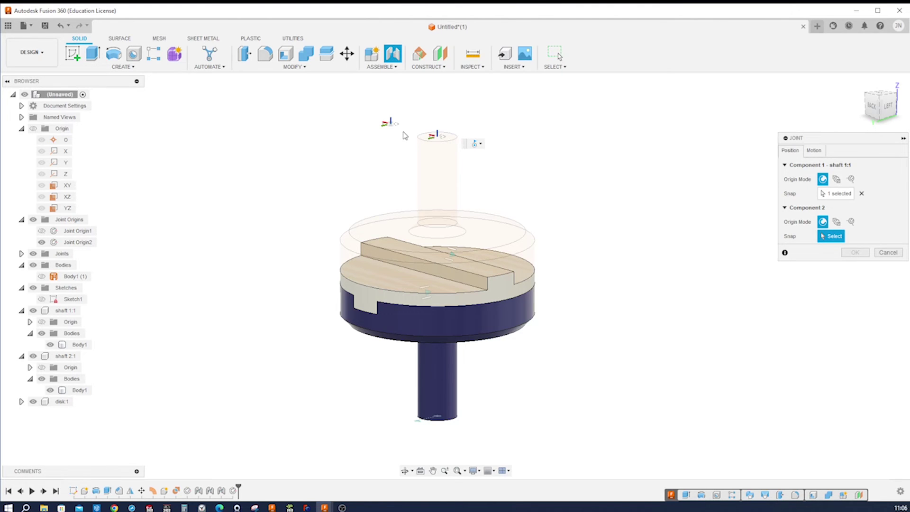
left_click(391, 125)
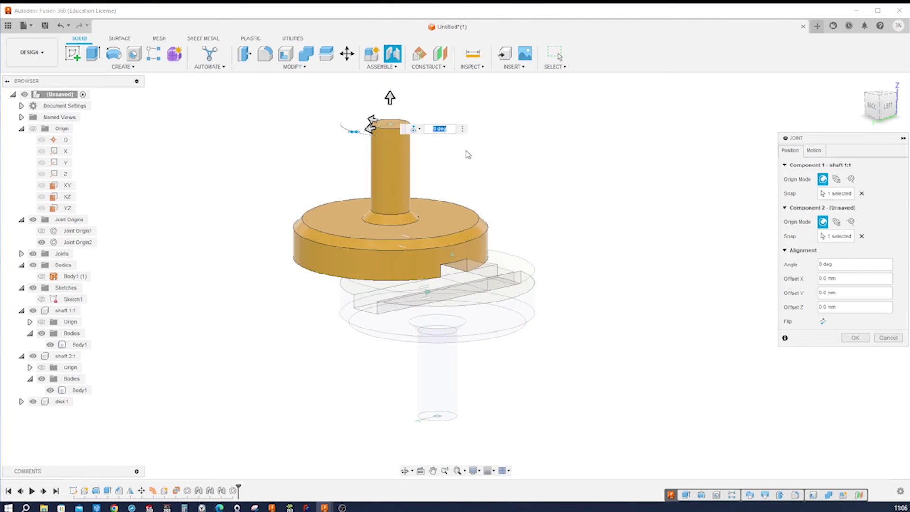
left_click(855, 338)
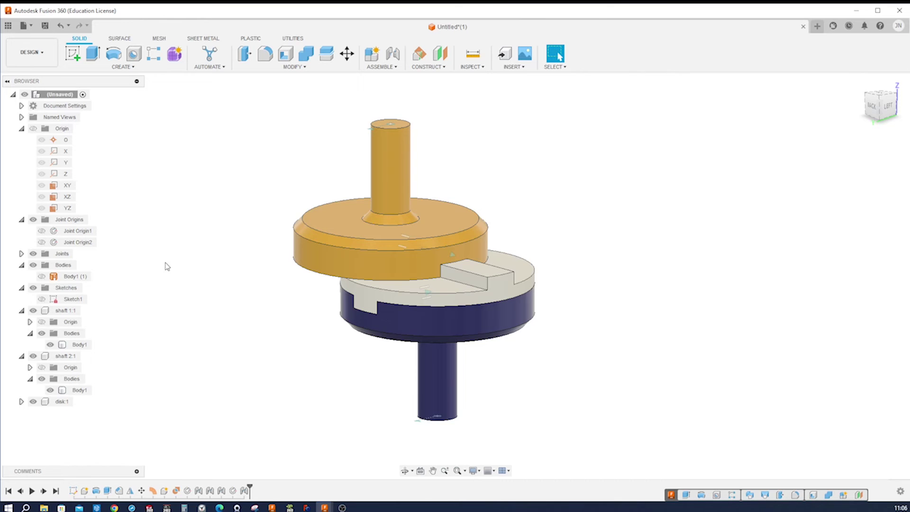
Animate the joint relationships of the revolute joint between shaft 2 and the assembly
left_click(22, 254)
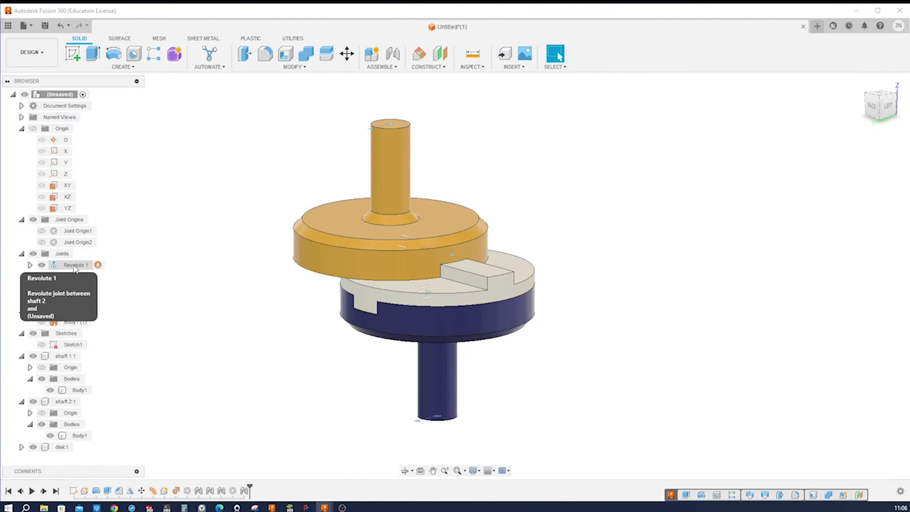
right_click(74, 267)
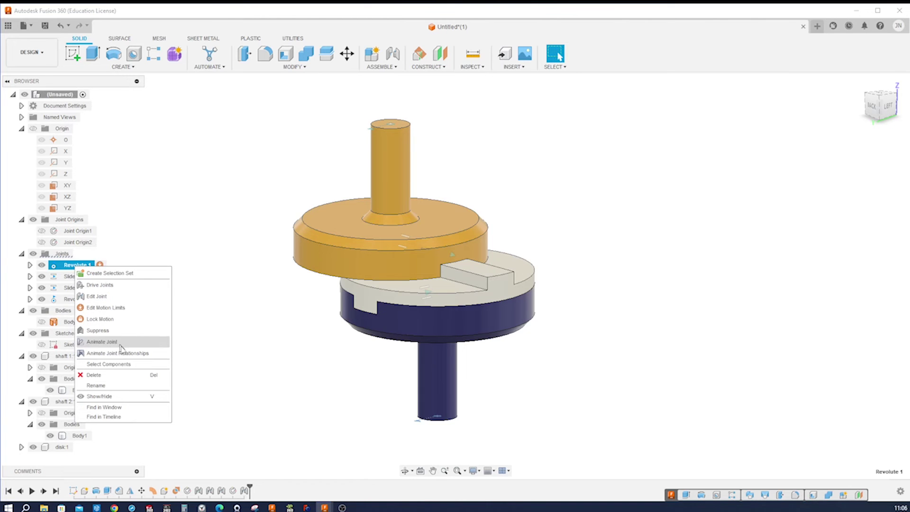
left_click(124, 354)
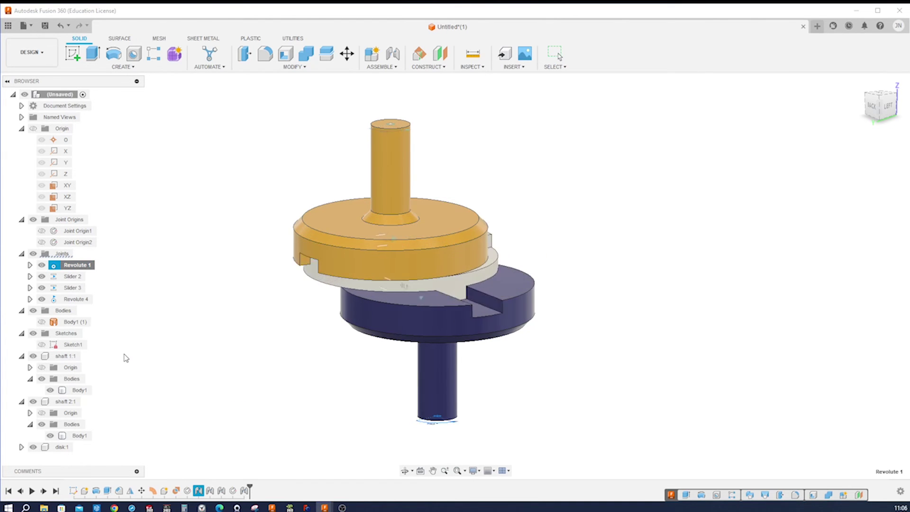